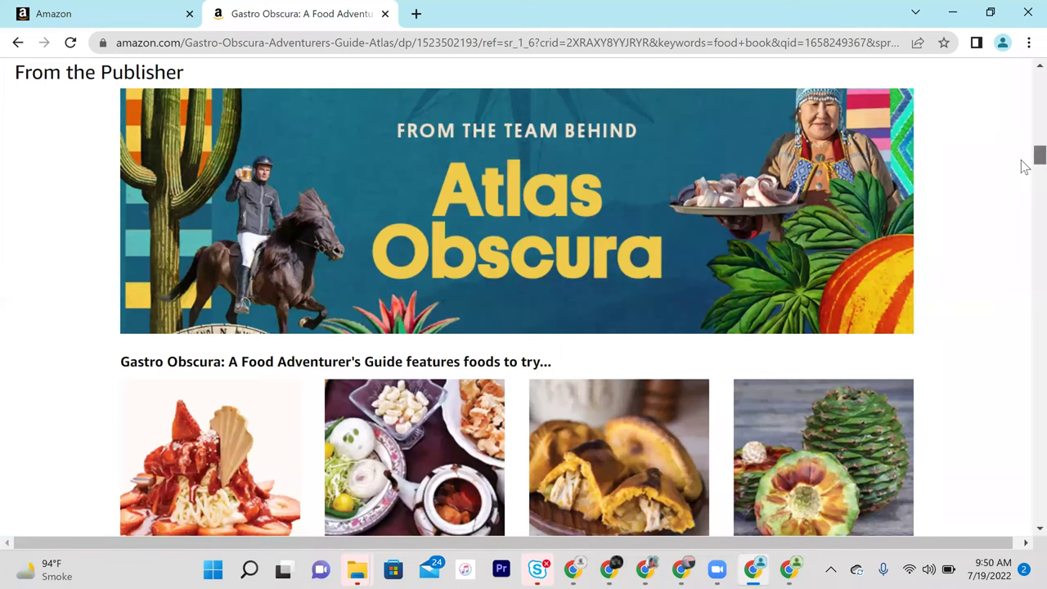
Examine the From the Publisher section of the Gastro Obscura listing, including its image rows and captions
scroll(1023, 164, down, 5)
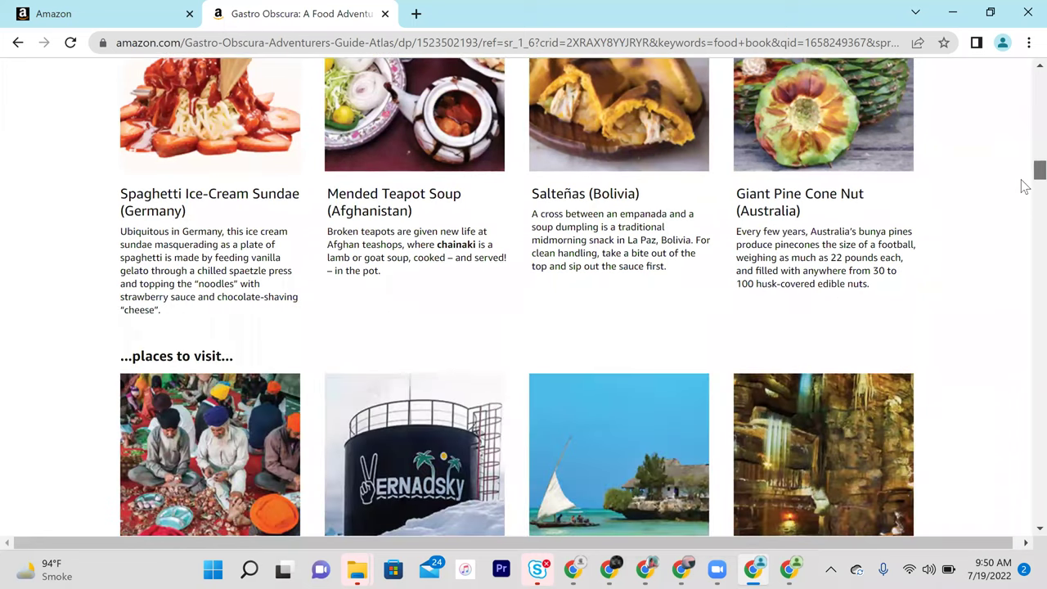
scroll(1023, 192, down, 5)
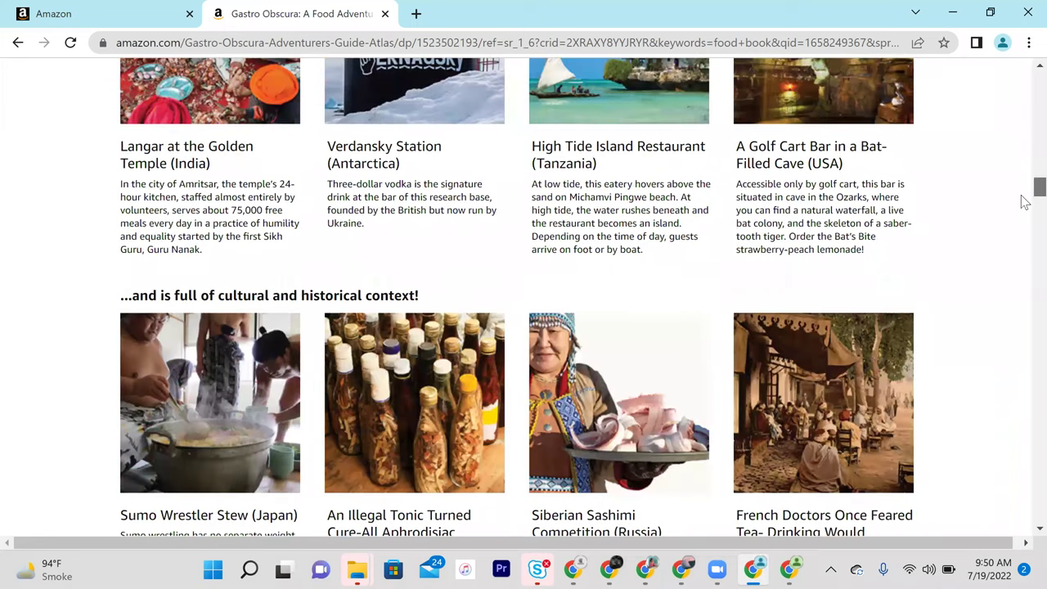
scroll(1024, 201, down, 3)
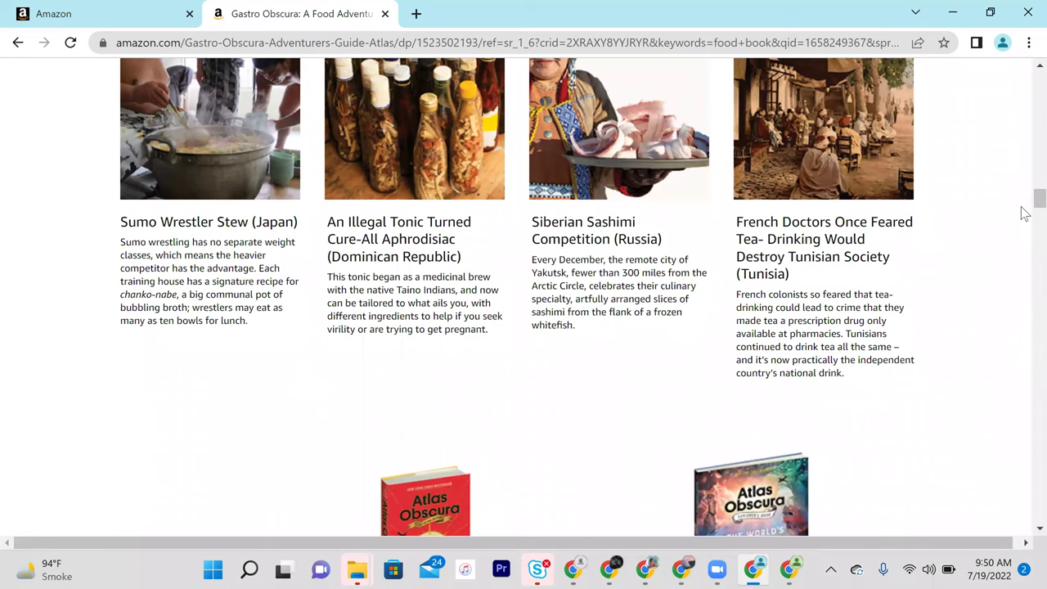
scroll(1023, 245, down, 10)
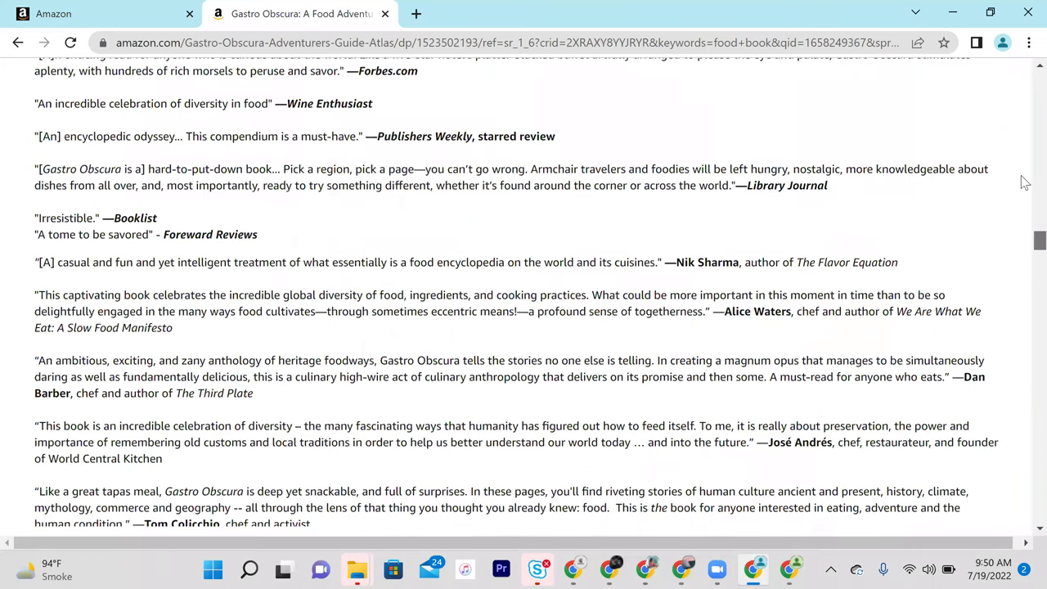
scroll(1024, 180, up, 10)
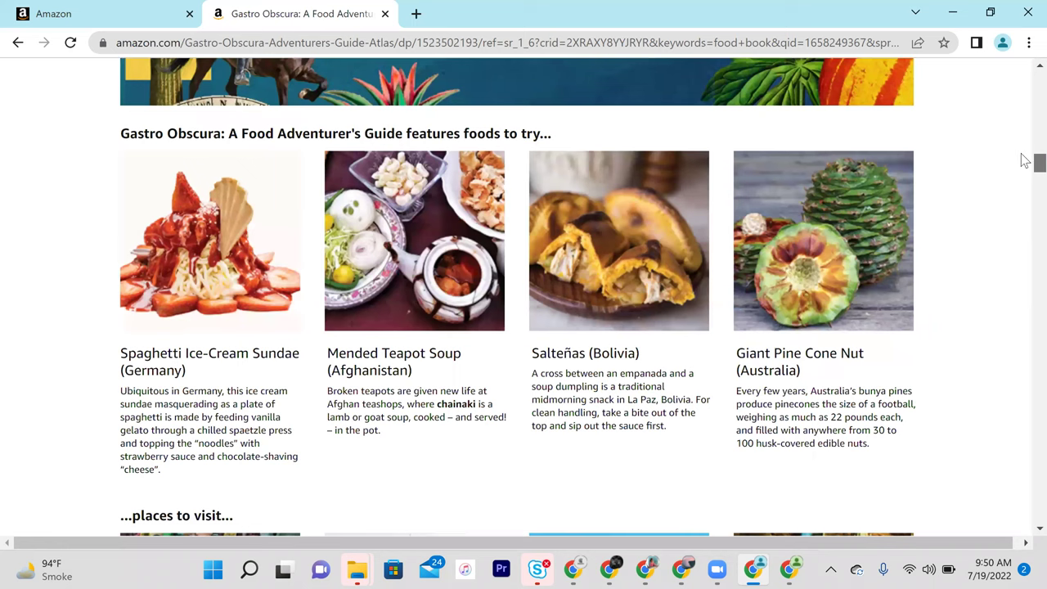
scroll(1025, 160, up, 5)
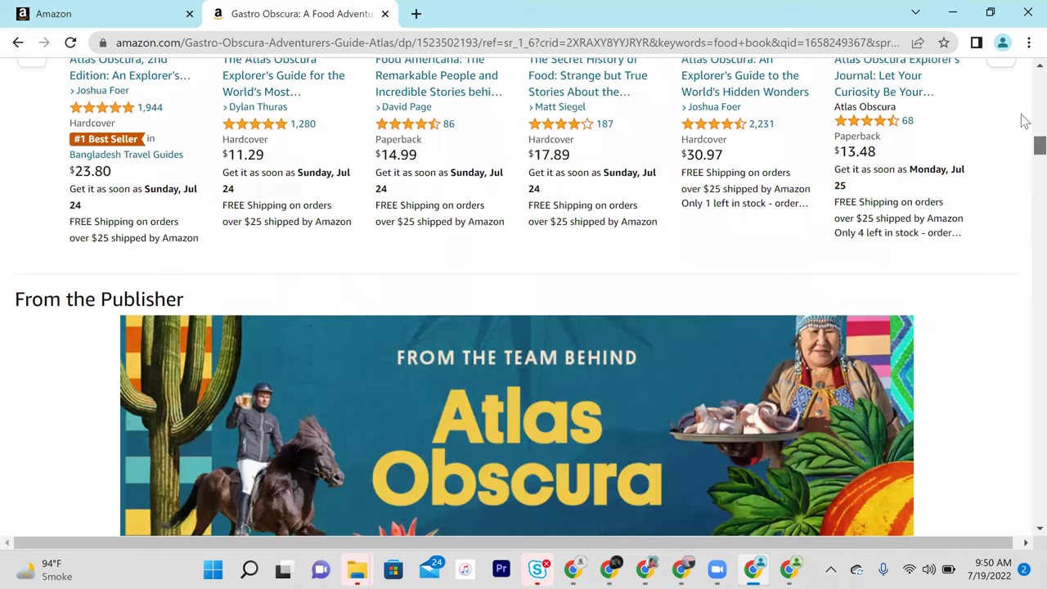
Return to the food book search results, open Taste: My Life Through Food, and look through its product page and customer reviews
click(8, 47)
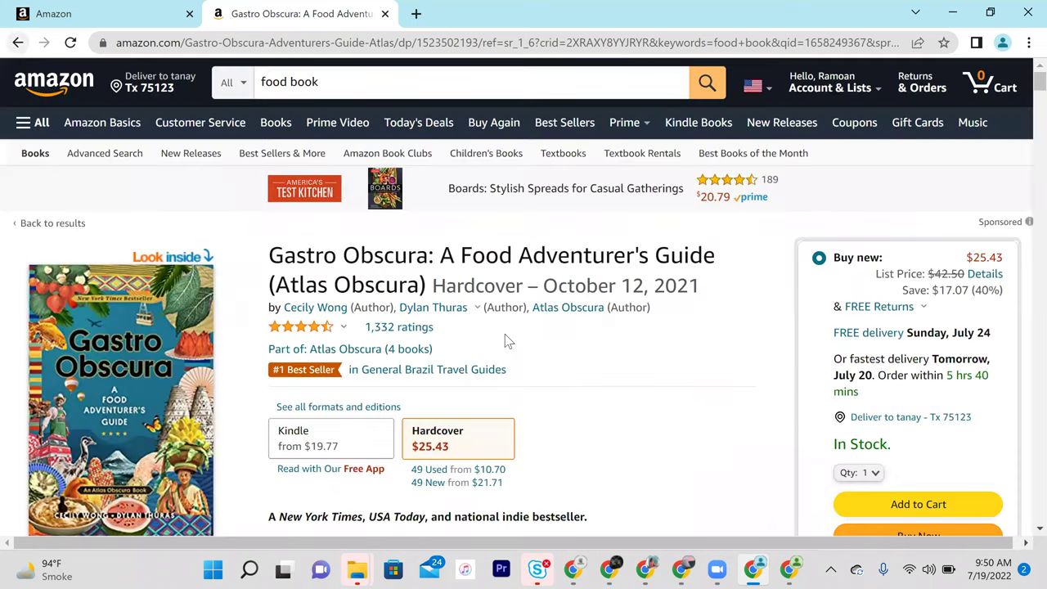
key(alt+Left)
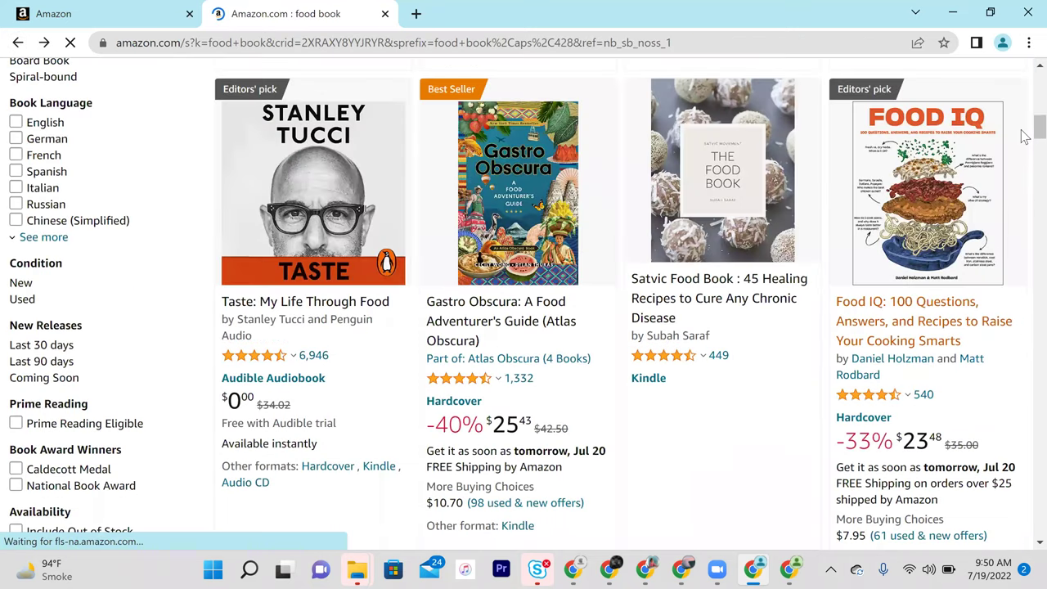
scroll(259, 154, down, 1)
click(259, 153)
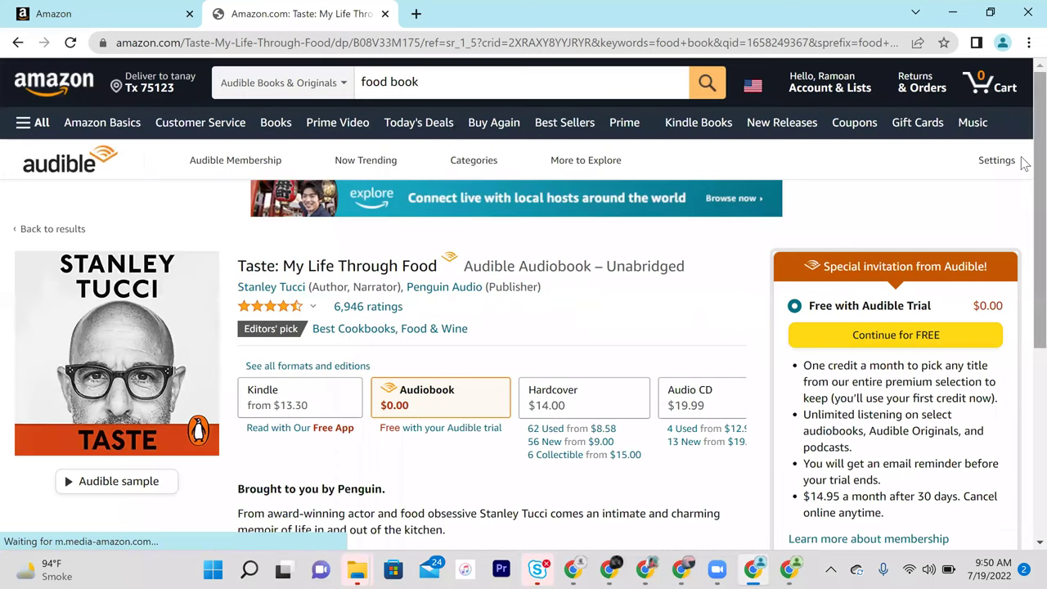
scroll(1021, 315, down, 10)
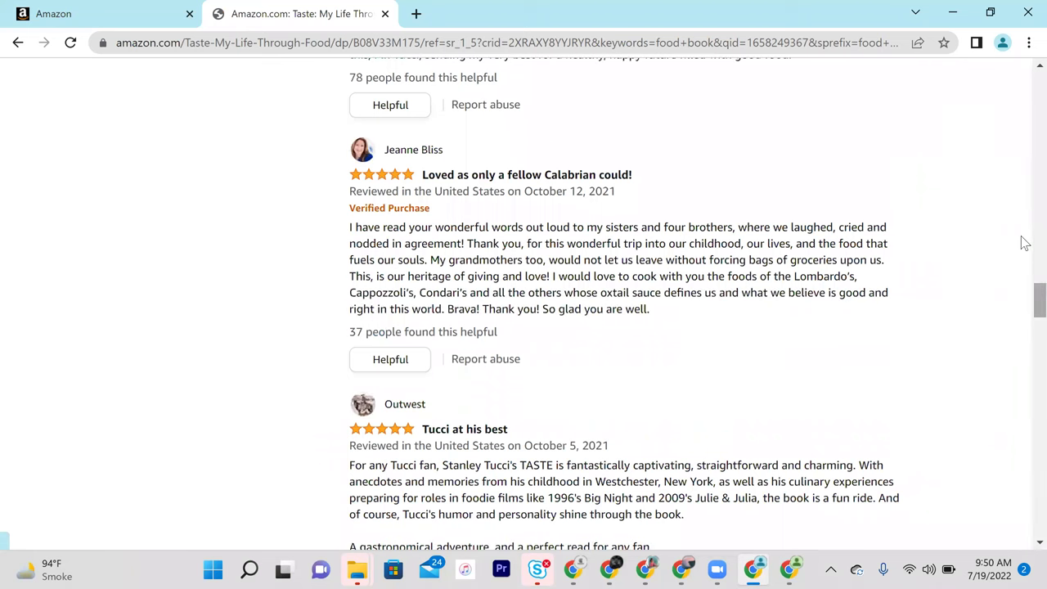
scroll(1022, 196, up, 5)
scroll(1022, 178, up, 6)
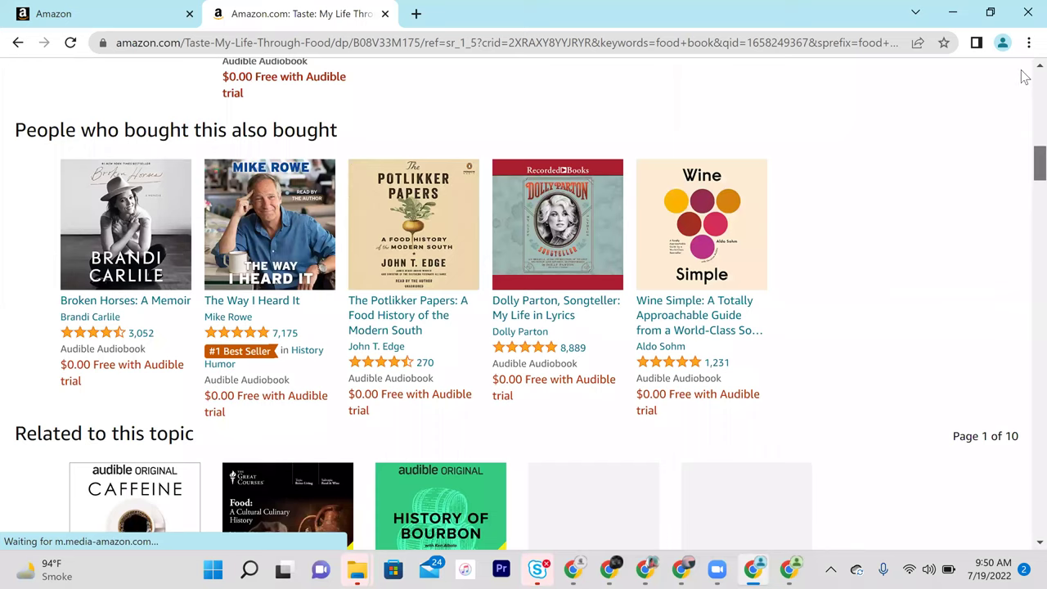
scroll(1023, 73, up, 10)
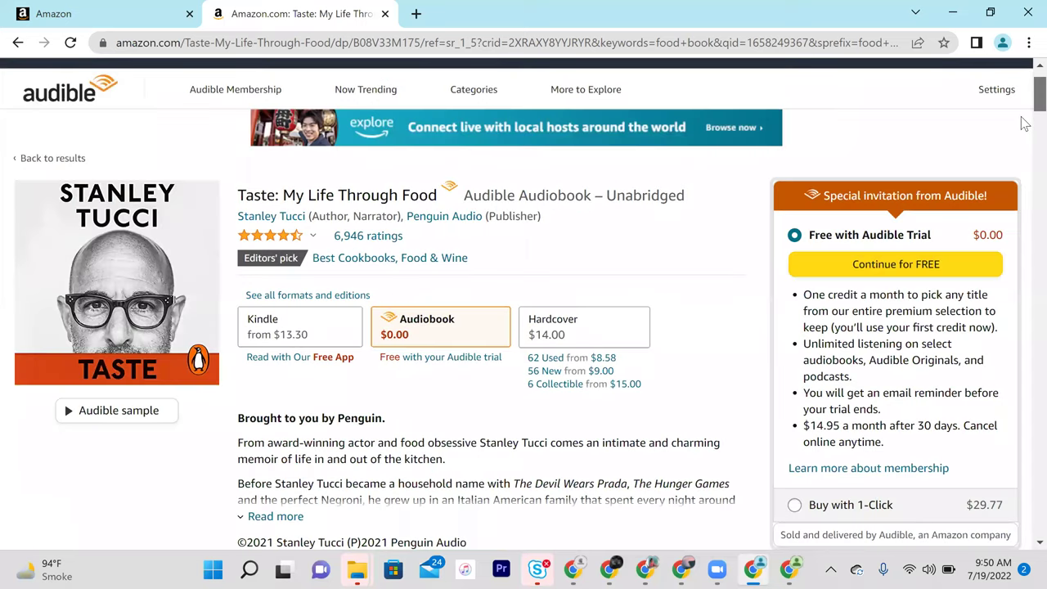
scroll(1022, 180, down, 10)
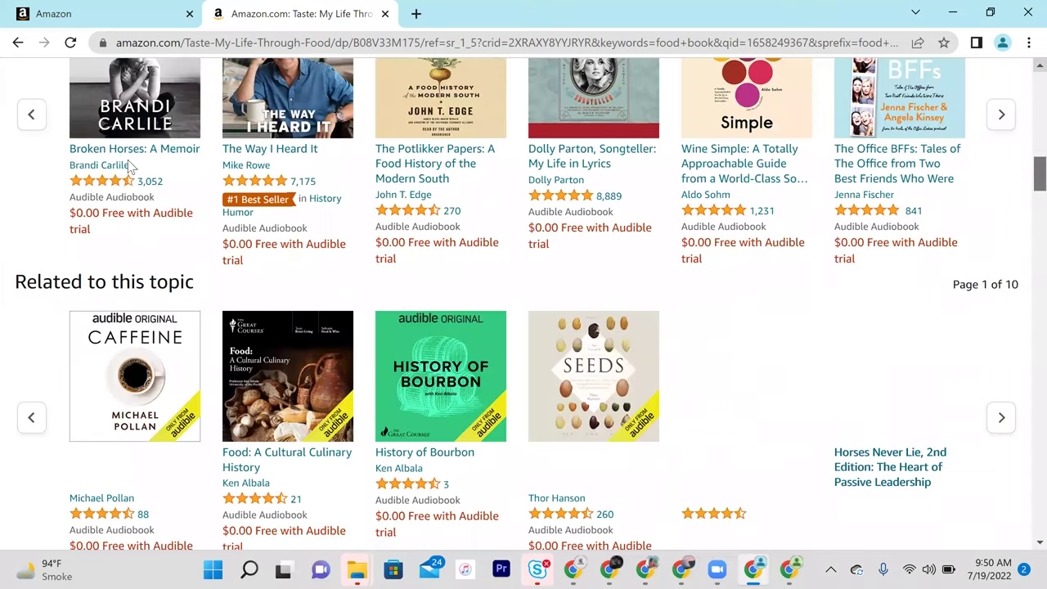
click(1023, 229)
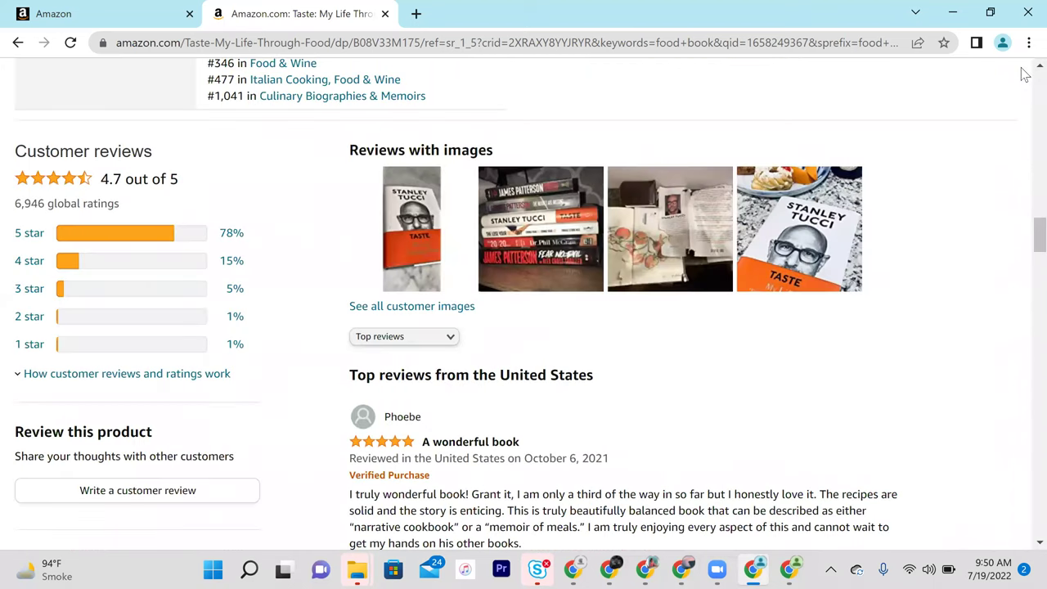
click(1022, 74)
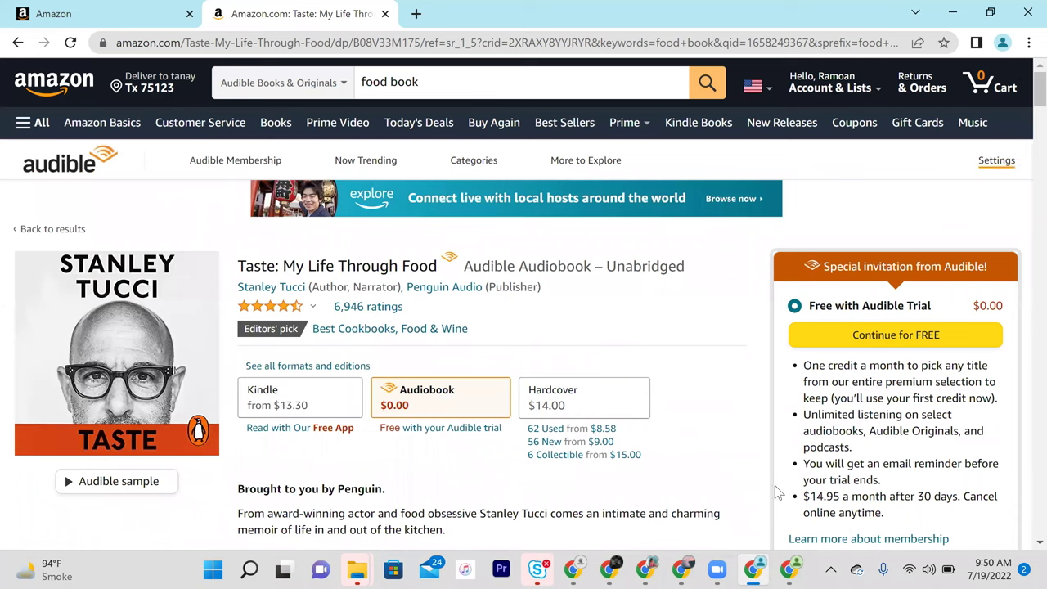
Switch to Seller Central and start a new Basic enhanced product description in the A+ Content Manager
click(40, 7)
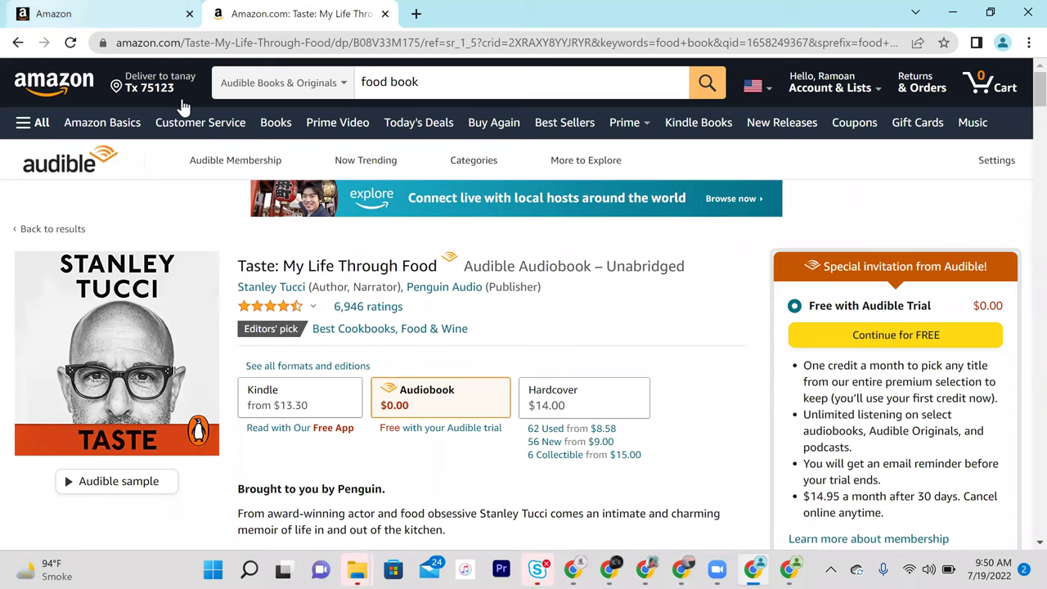
mouse_move(297, 108)
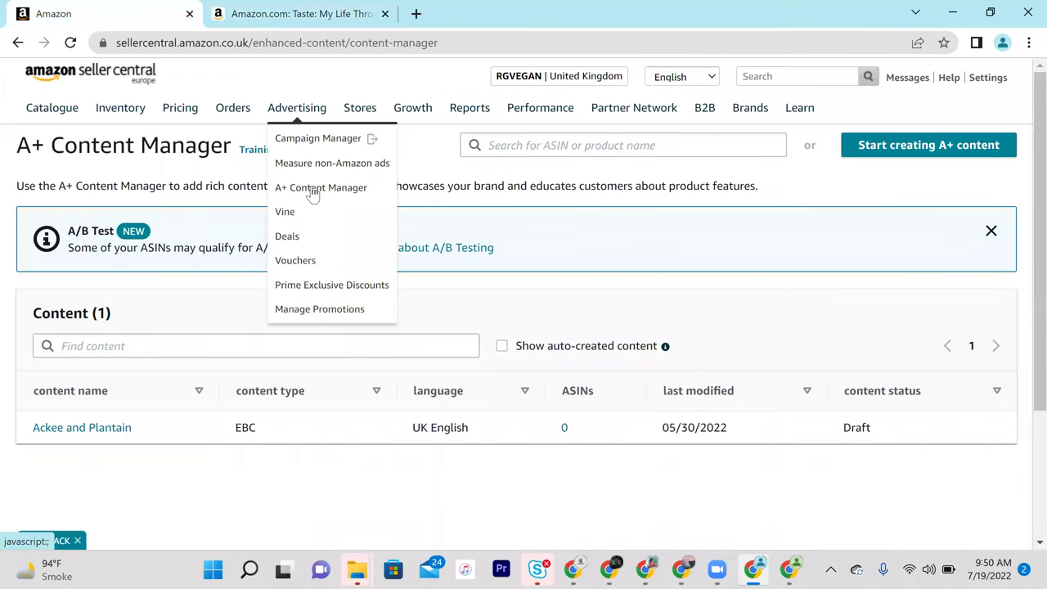
click(313, 191)
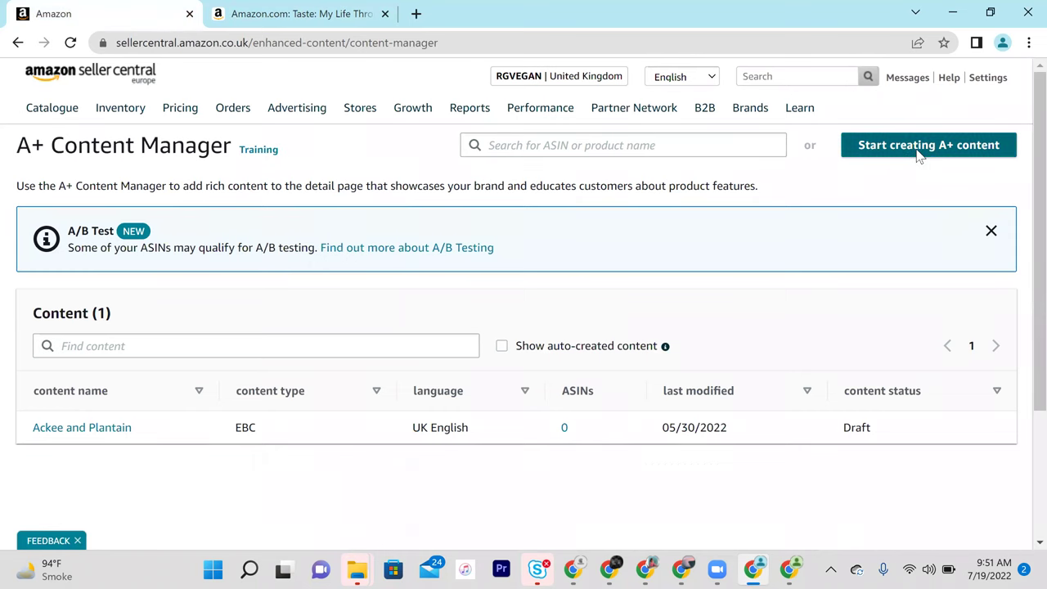
click(916, 152)
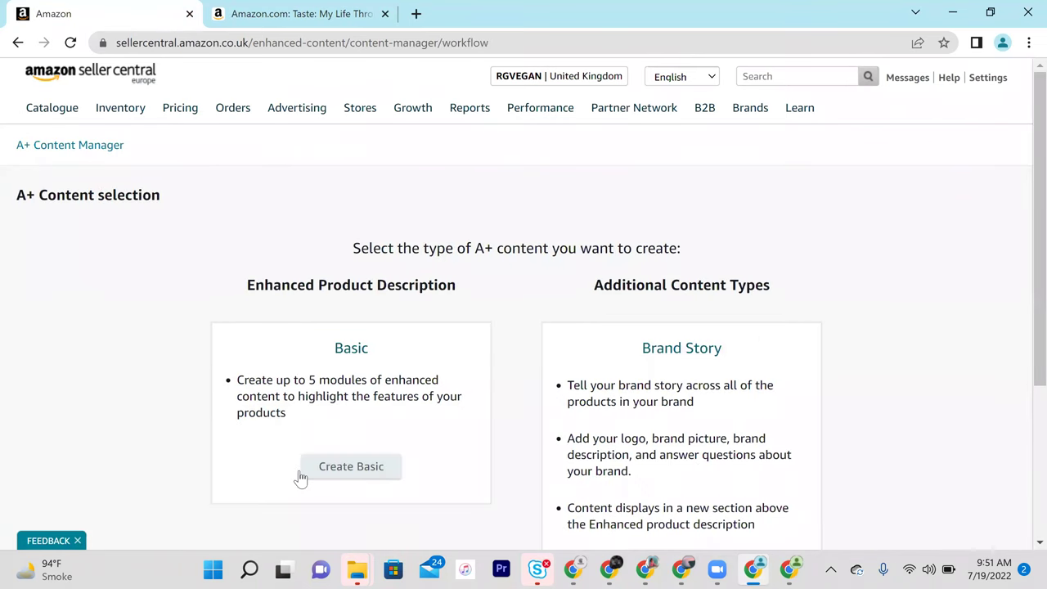
click(341, 474)
Name the new A+ content Ackee and Plantain, using the suggested entry
click(129, 338)
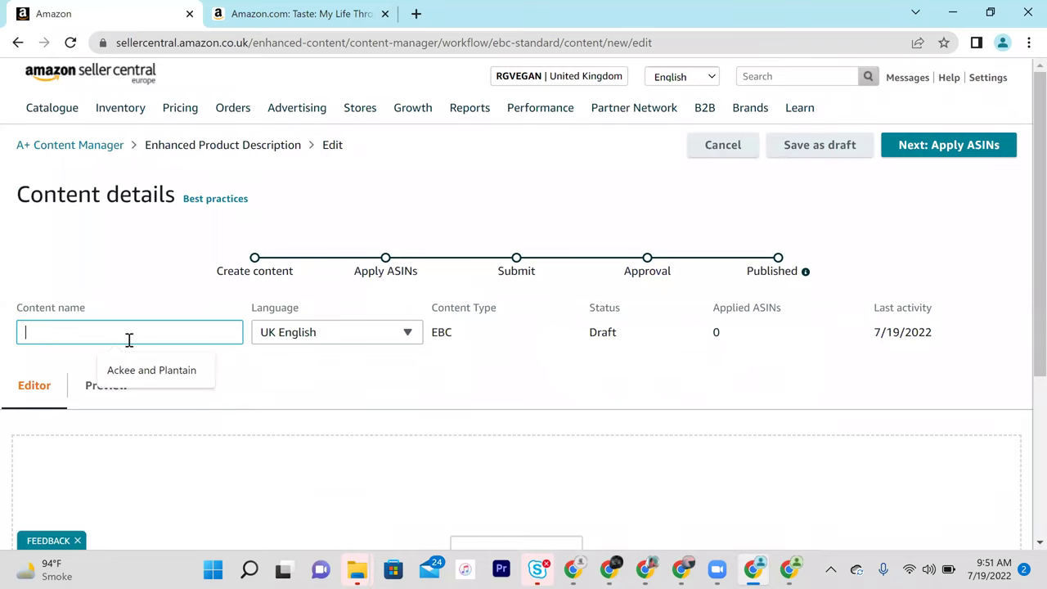
click(166, 376)
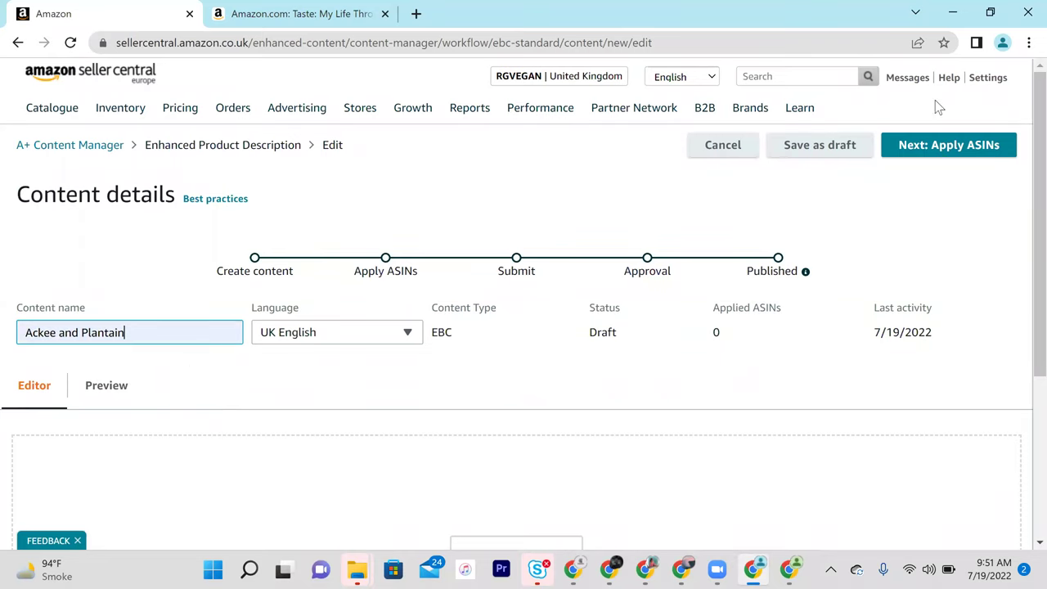
scroll(1022, 246, down, 3)
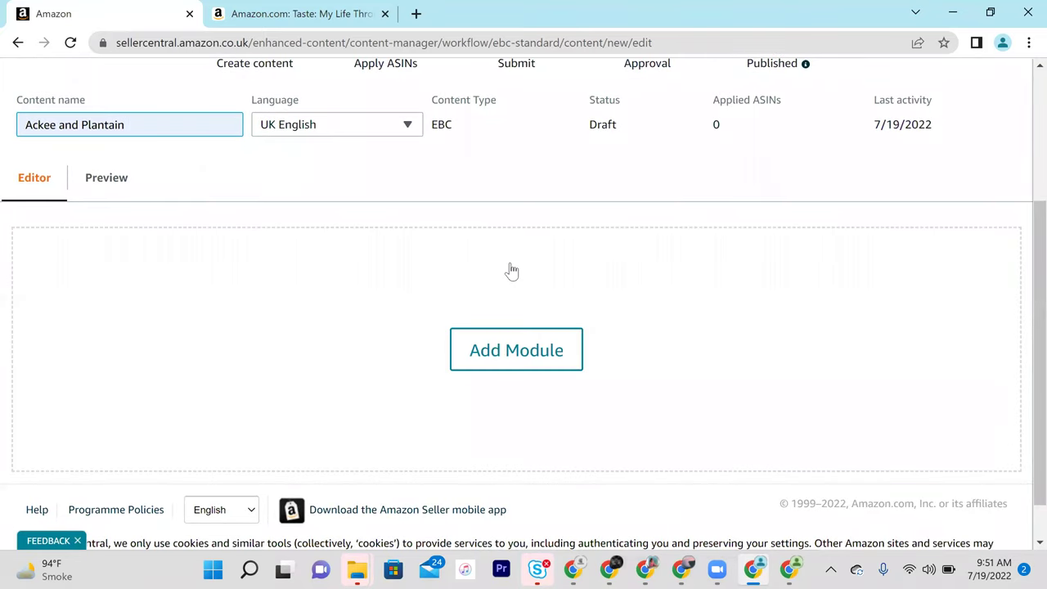
Return to the Amazon shopping page, reopen the Gastro Obscura listing from the search results, and view its publisher banner and food images
click(357, 25)
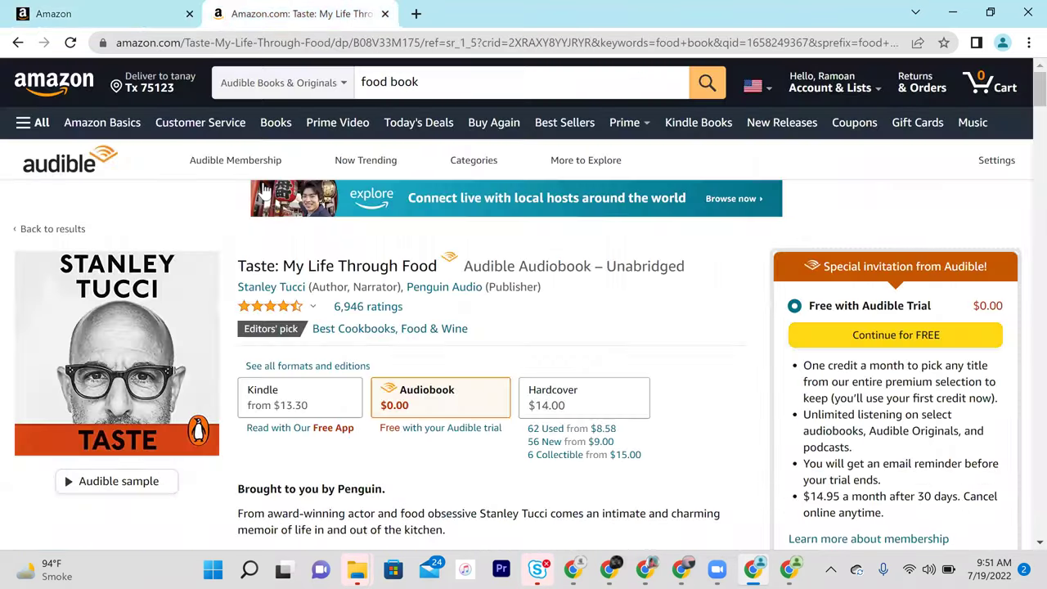
click(18, 42)
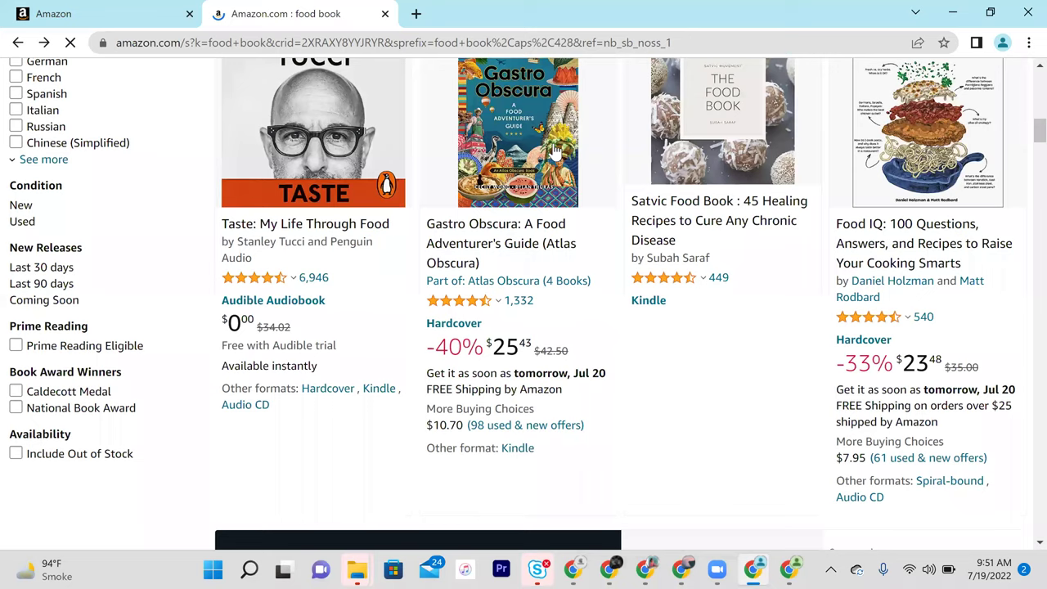
click(554, 151)
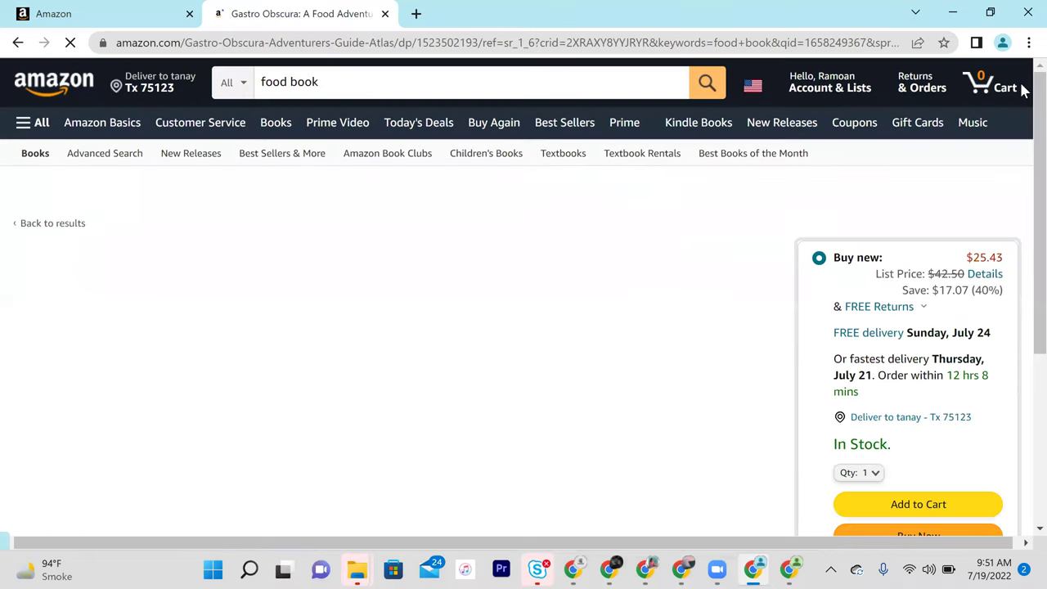
scroll(1023, 139, down, 4)
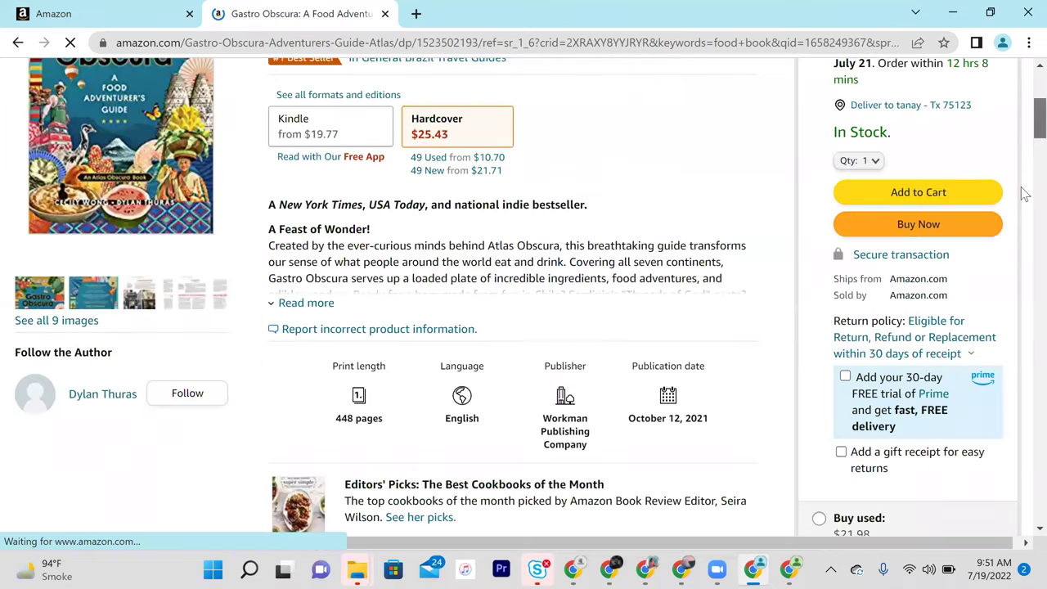
scroll(1022, 225, down, 5)
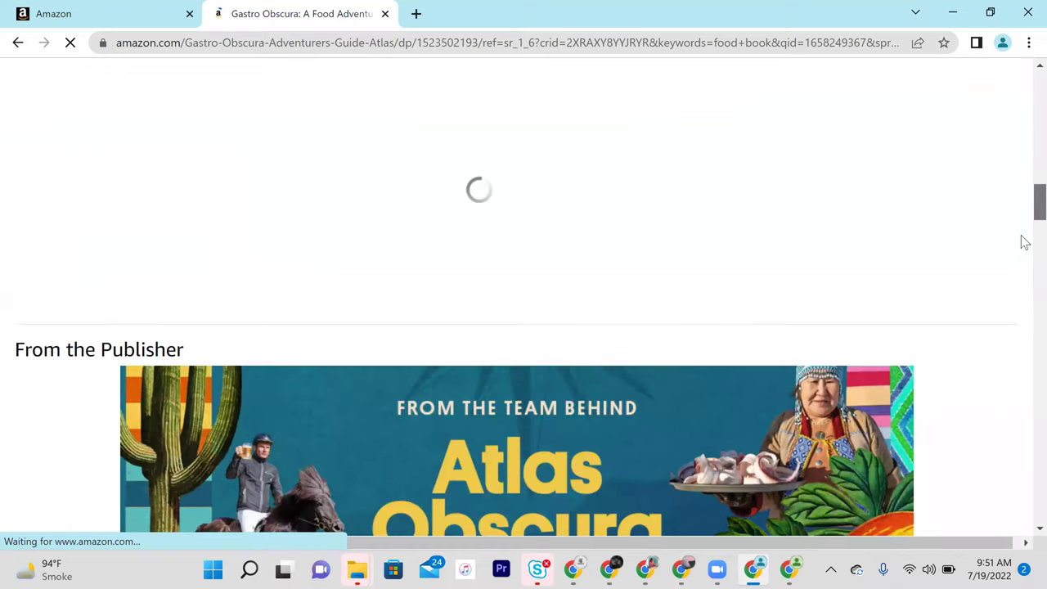
scroll(1022, 240, down, 3)
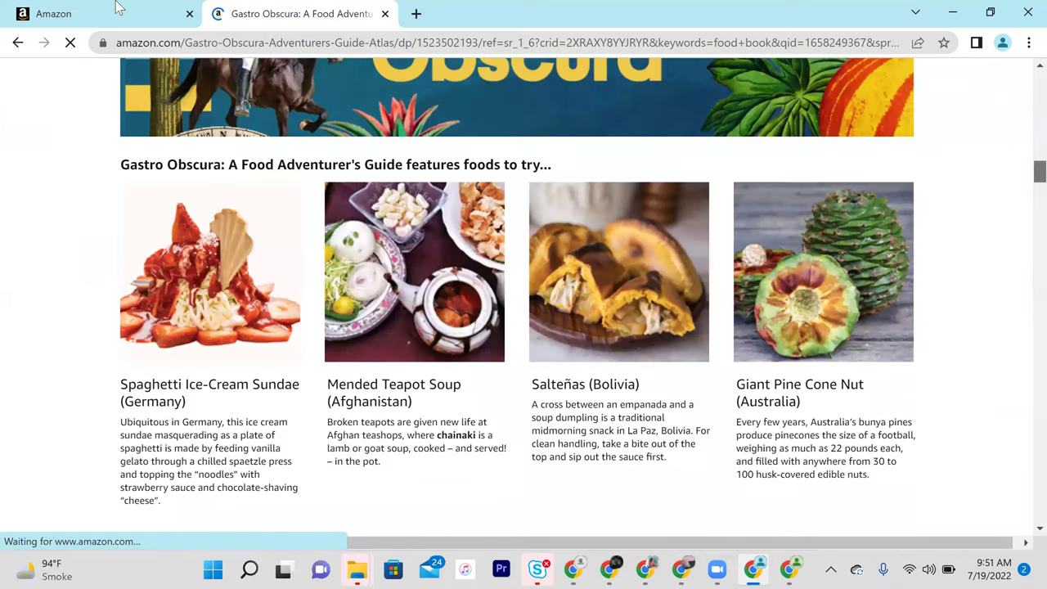
scroll(582, 370, down, 1)
Back in the Seller Central content editor, add a Standard image header with text module
key(ctrl+shift+Tab)
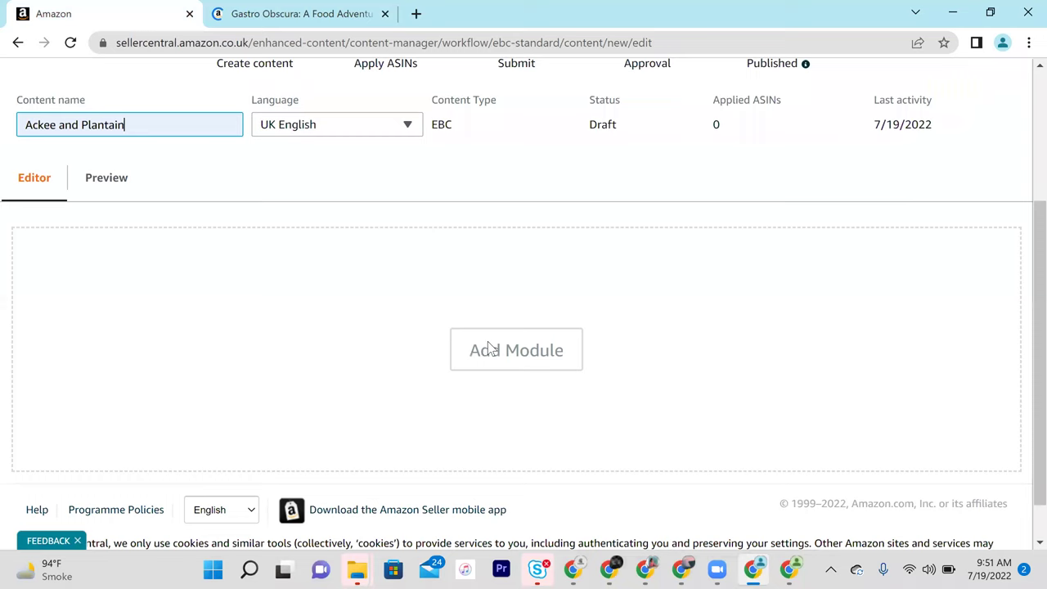
click(487, 347)
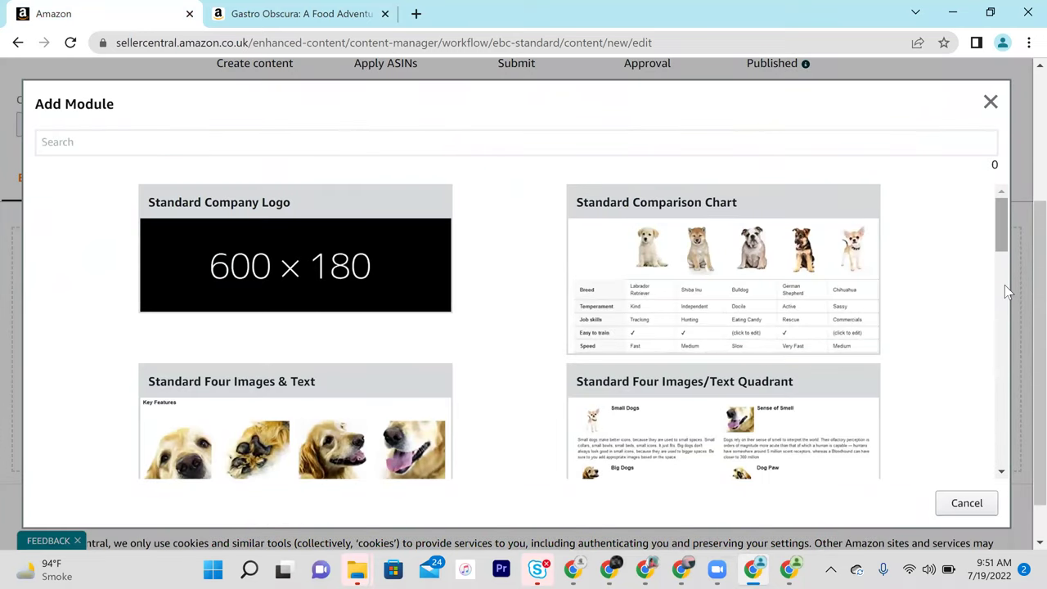
scroll(1004, 285, down, 6)
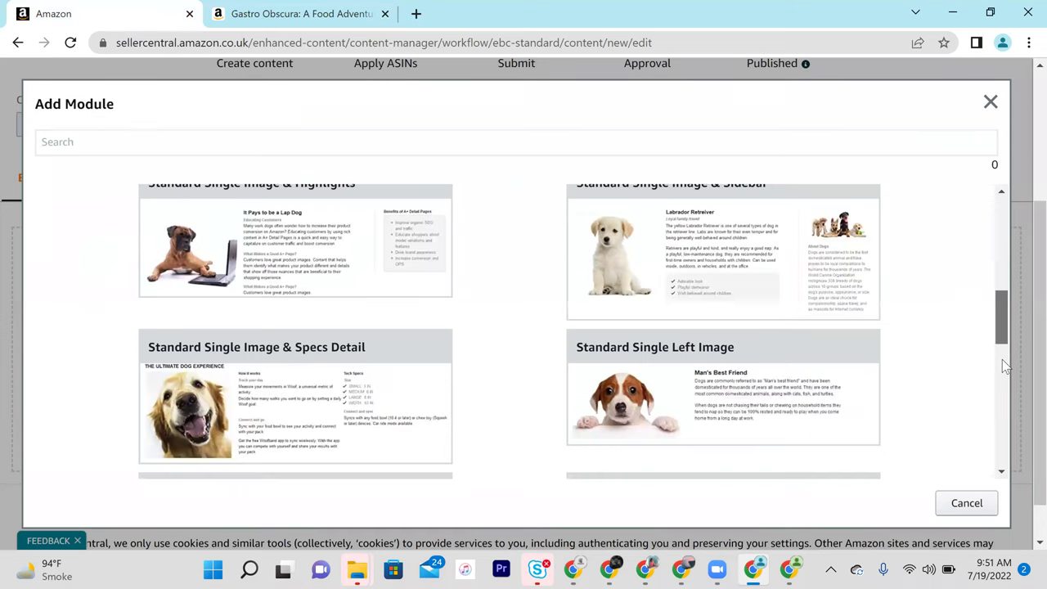
scroll(1005, 366, down, 2)
scroll(1005, 397, down, 2)
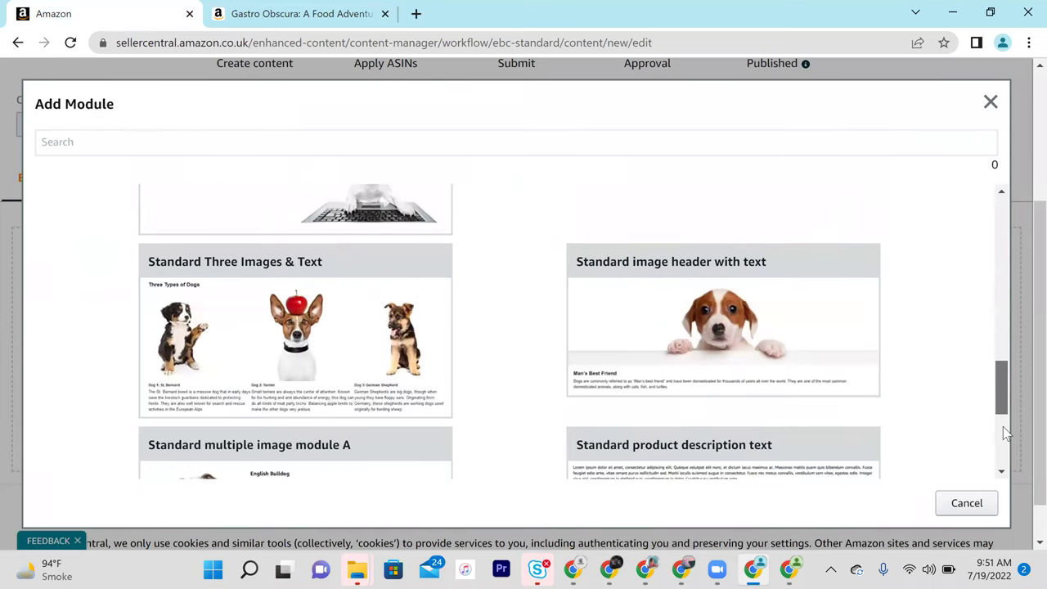
scroll(1004, 409, down, 2)
scroll(712, 327, up, 1)
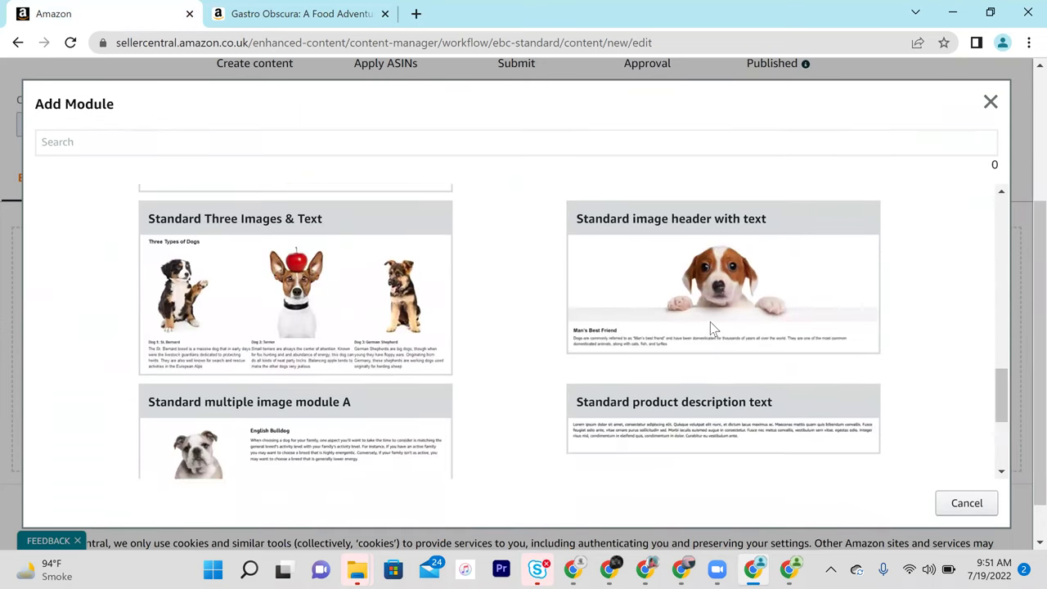
click(710, 321)
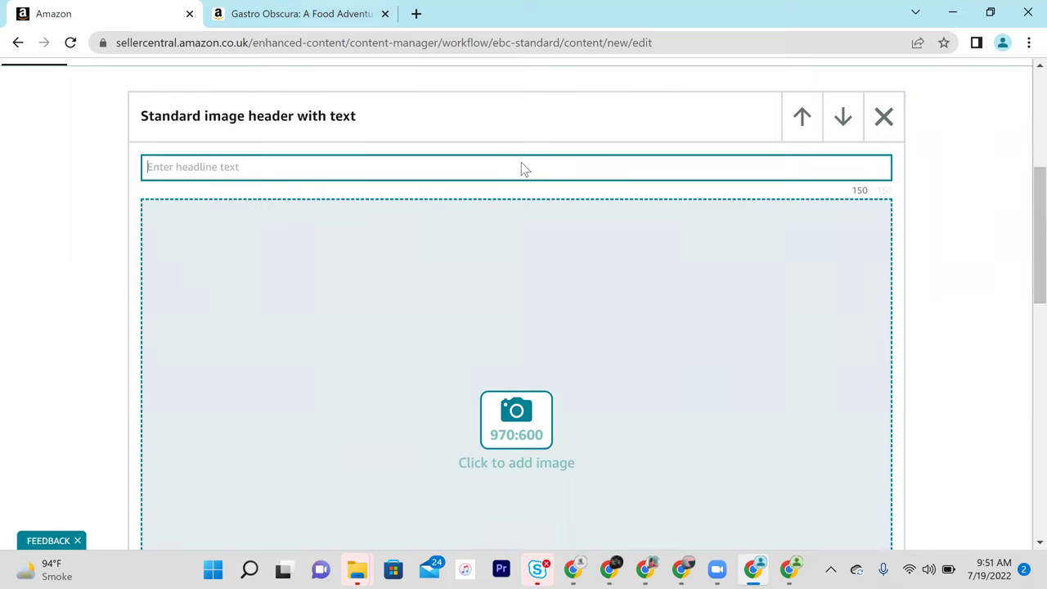
Check the publisher banner in the Gastro Obscura listing, and add a Standard Company Logo module below the image header in Seller Central
key(ctrl+Tab)
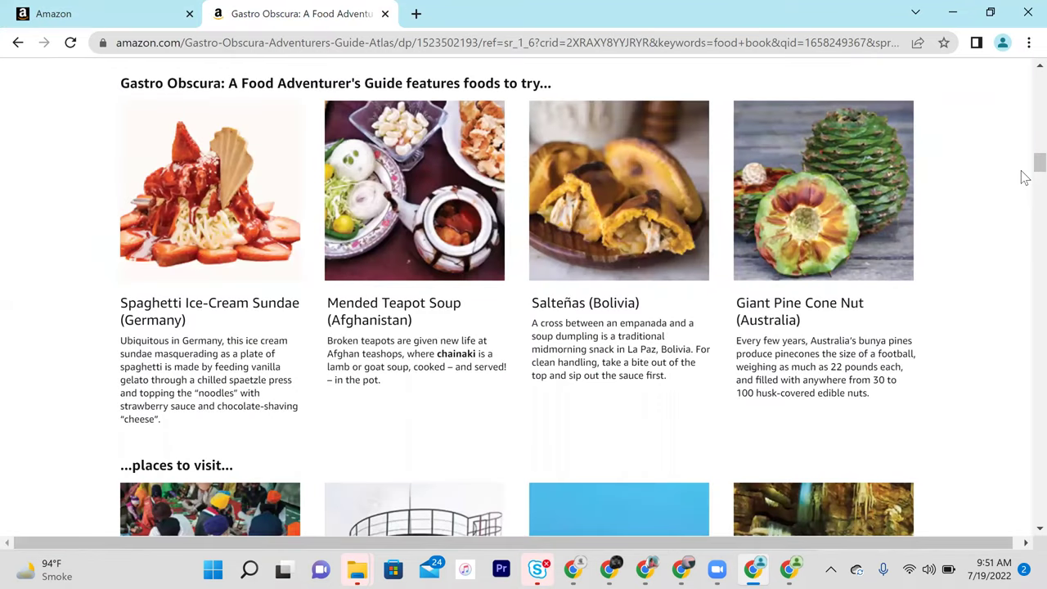
scroll(299, 330, up, 5)
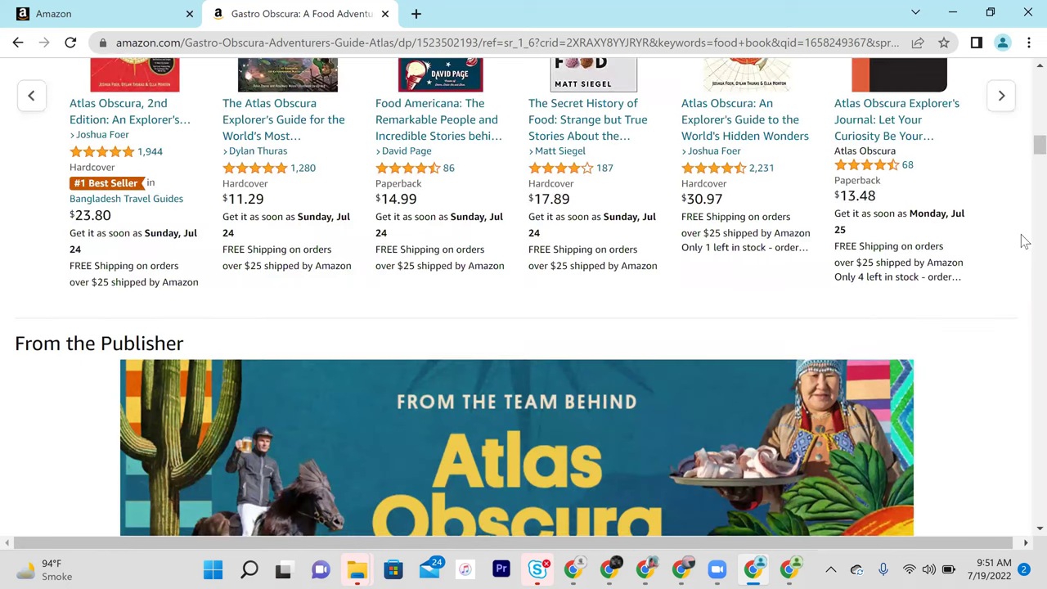
key(ctrl+Tab)
scroll(1020, 384, down, 5)
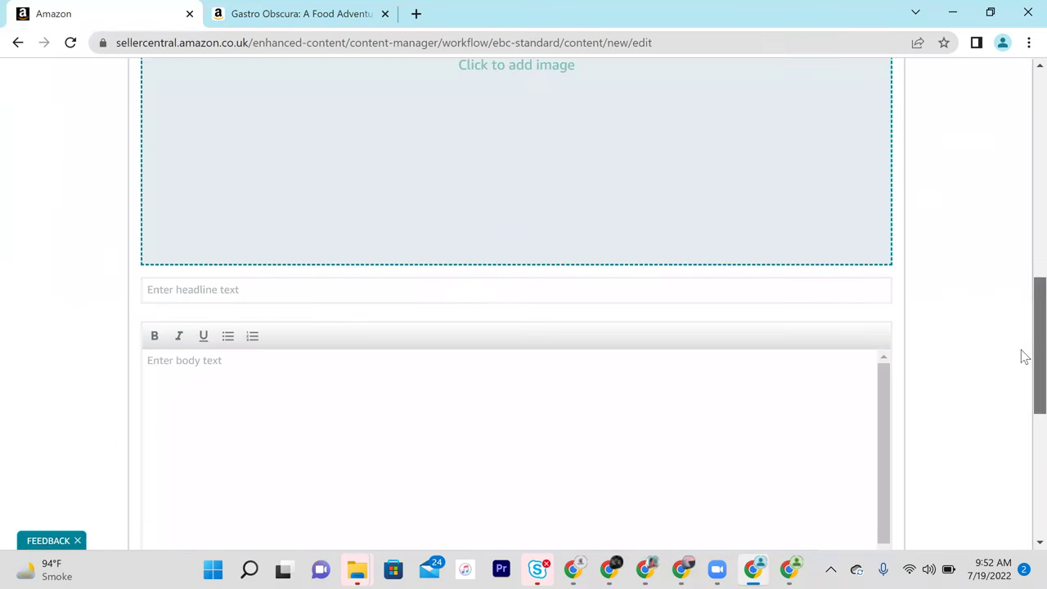
scroll(1022, 409, down, 2)
scroll(486, 288, down, 3)
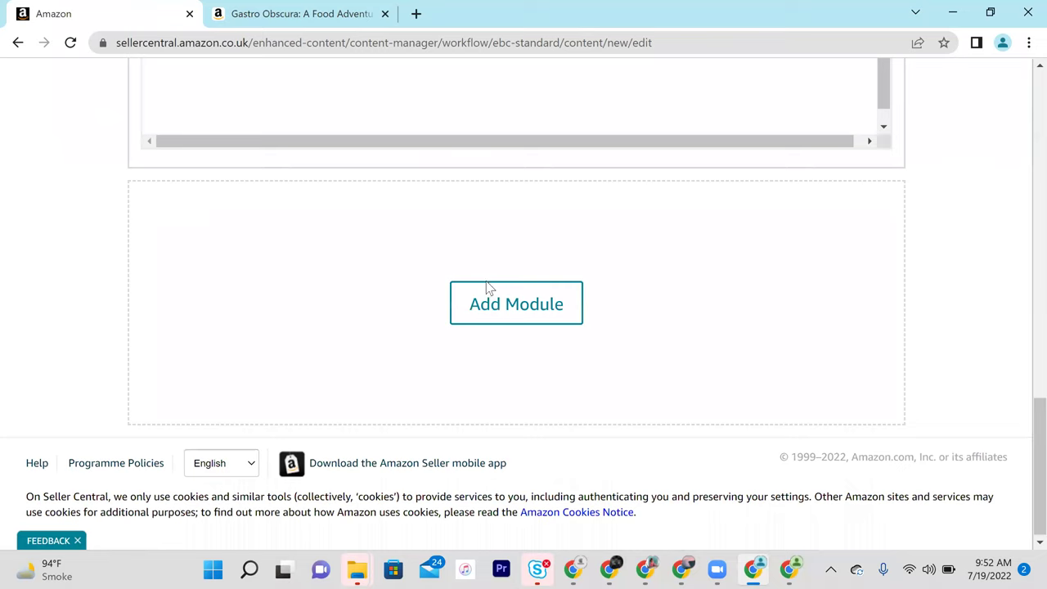
click(485, 288)
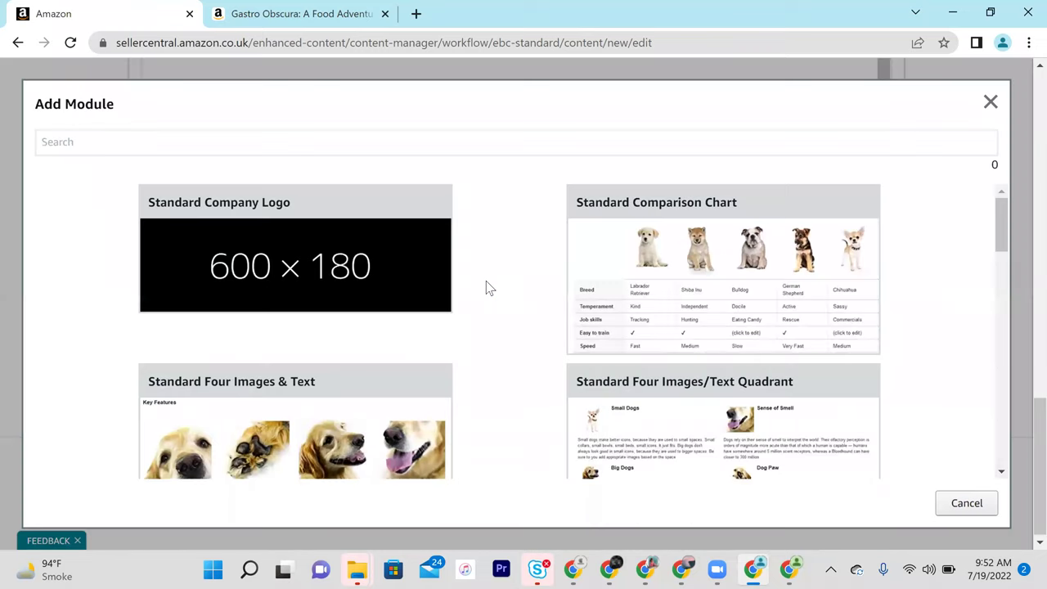
click(239, 246)
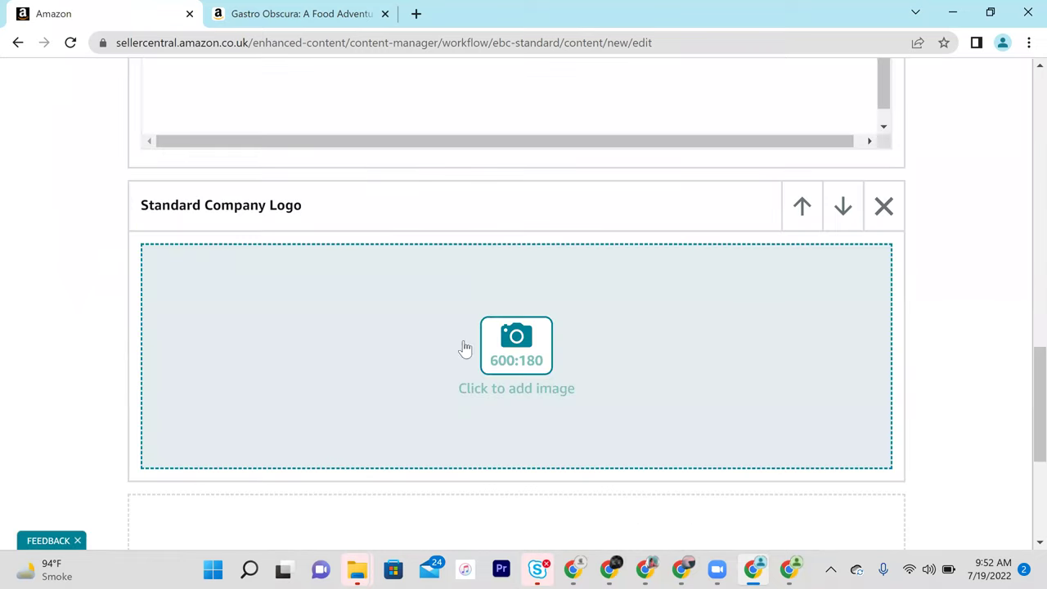
Add a Standard Four Images & Text module below the company logo module
scroll(1021, 425, down, 2)
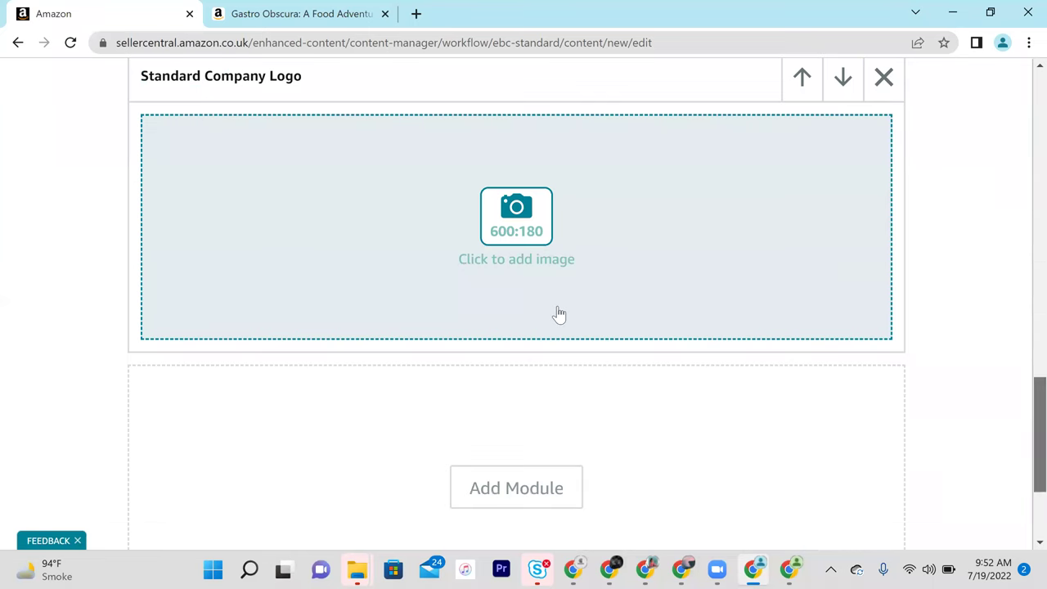
scroll(517, 296, down, 2)
click(515, 297)
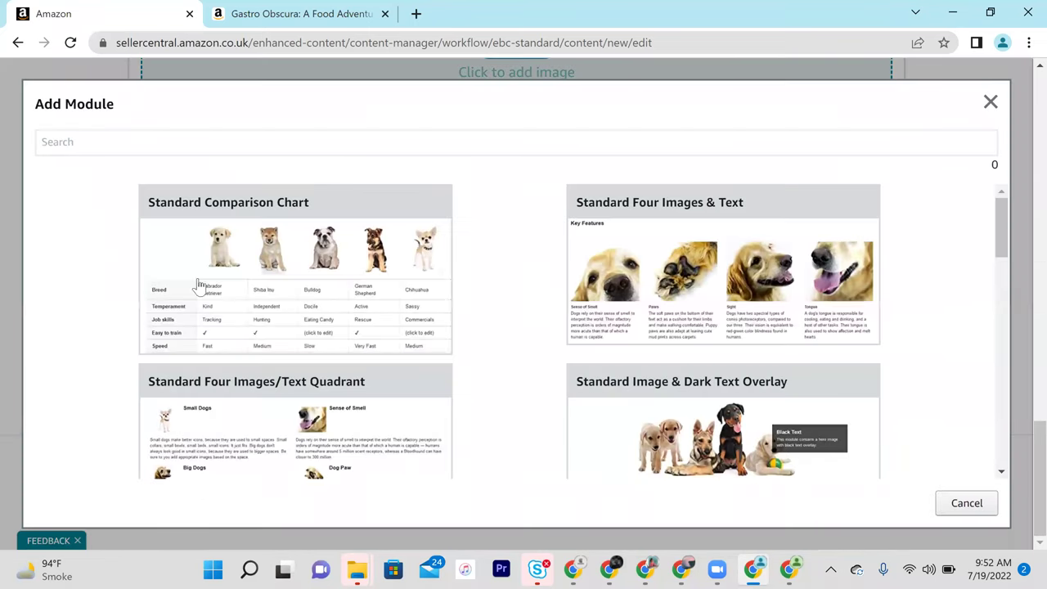
click(744, 306)
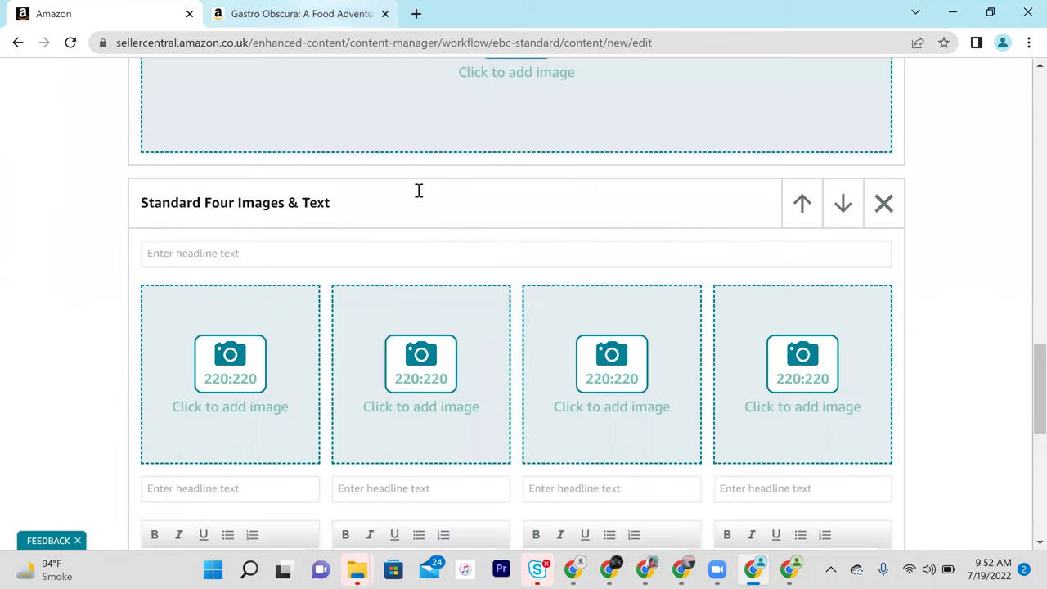
Compare the four-image module with the captioned food pictures in the Gastro Obscura listing, and return to the Seller Central editor
key(ctrl+Tab)
scroll(1021, 166, down, 5)
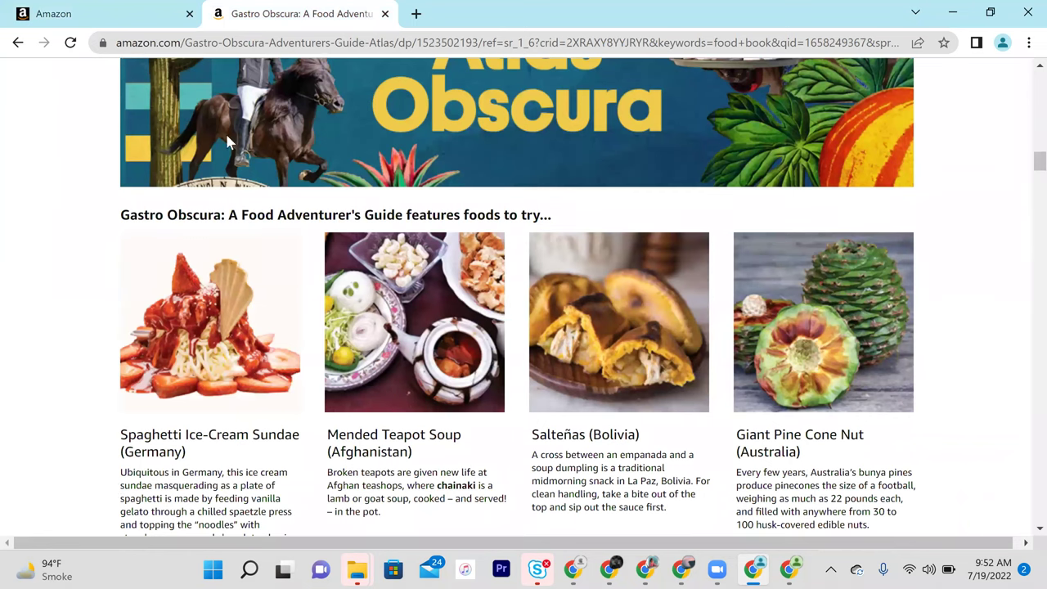
click(78, 10)
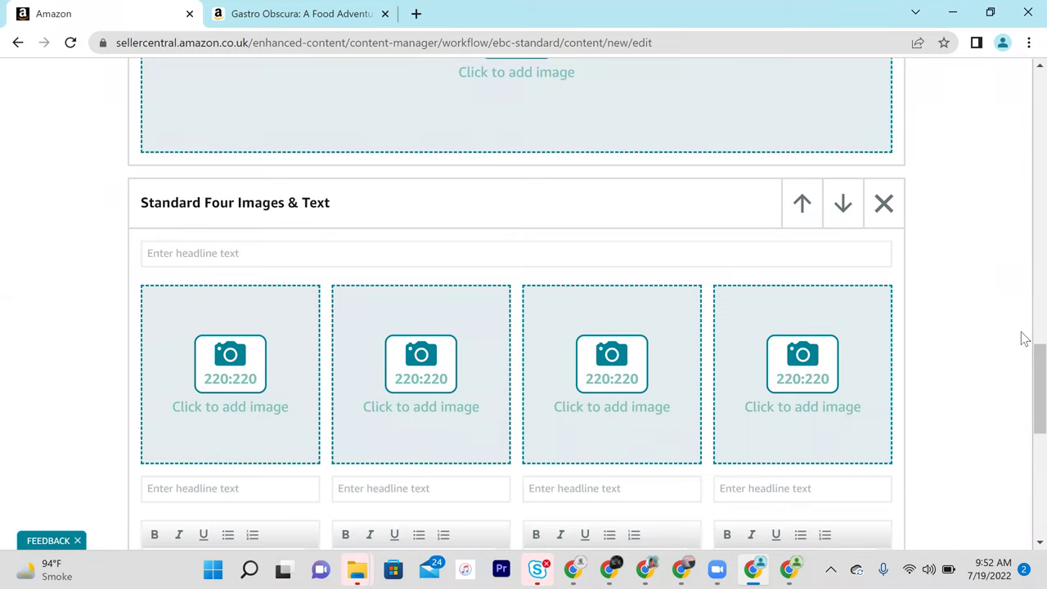
Browse the other available A+ module layouts and close the module selection without adding one
scroll(1021, 388, down, 2)
scroll(575, 363, down, 4)
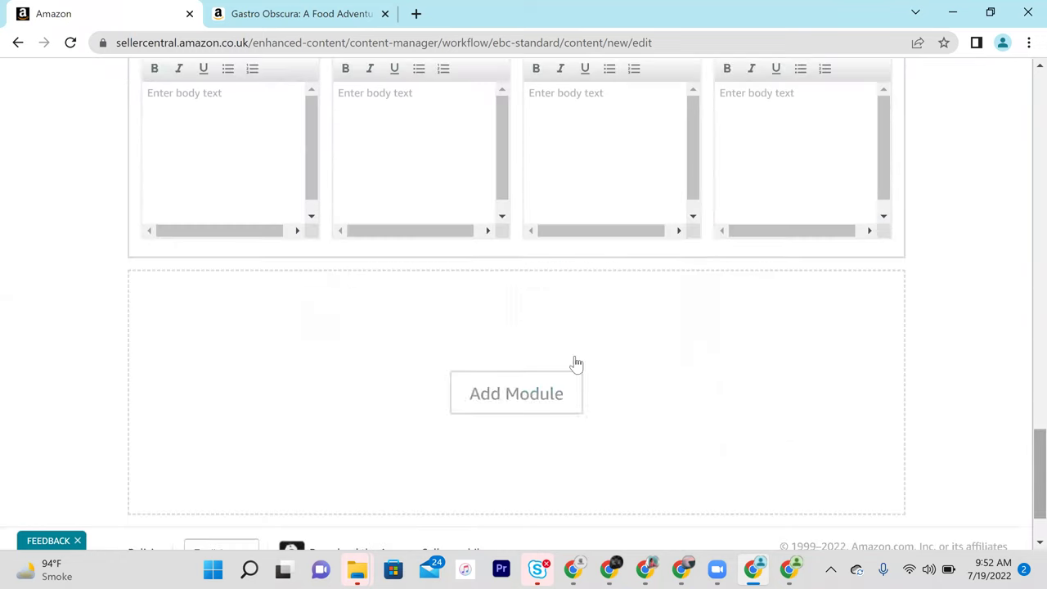
click(486, 393)
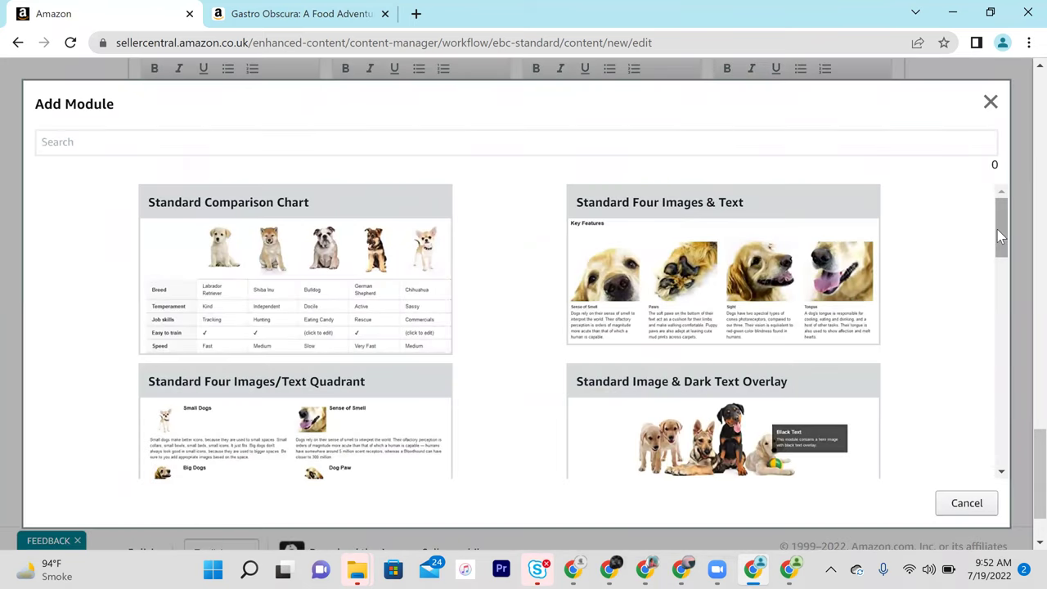
scroll(1021, 352, down, 7)
scroll(1010, 195, up, 2)
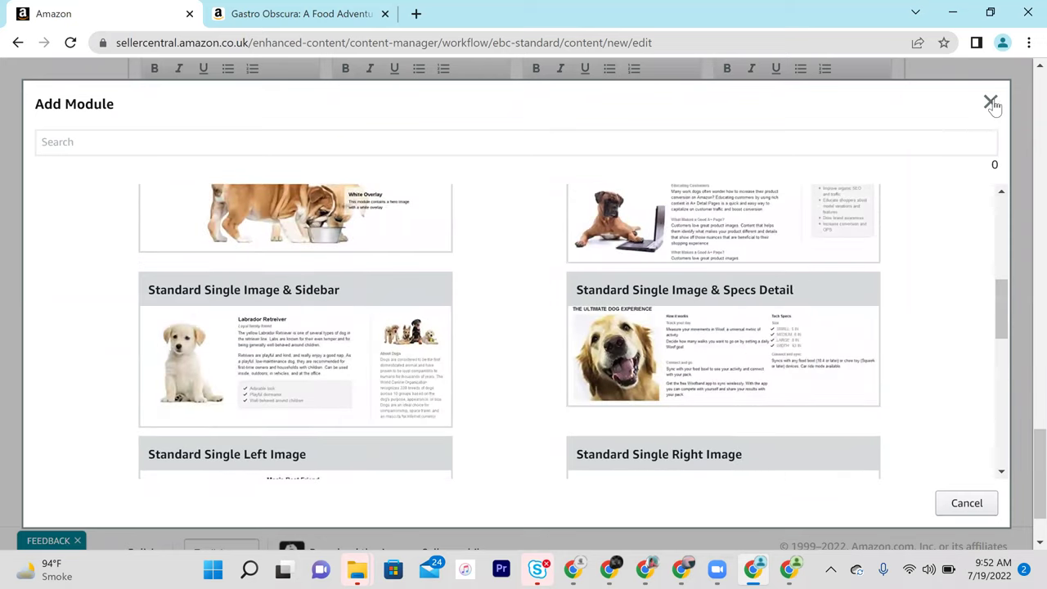
click(990, 103)
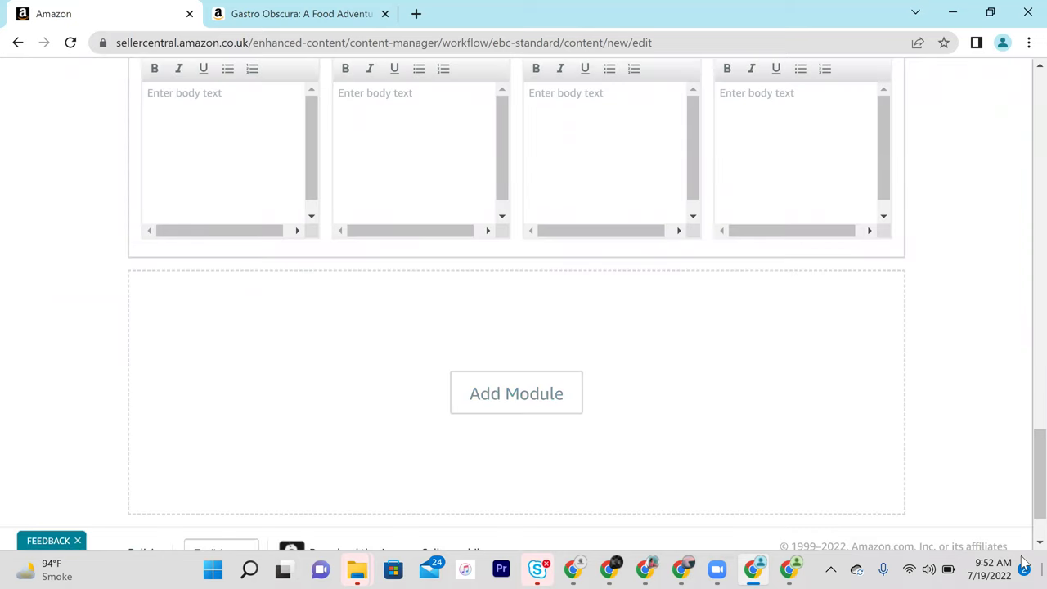
Discard the unsaved new content and open the existing Ackee and Plantain draft from the A+ Content Manager for editing
scroll(1025, 362, up, 20)
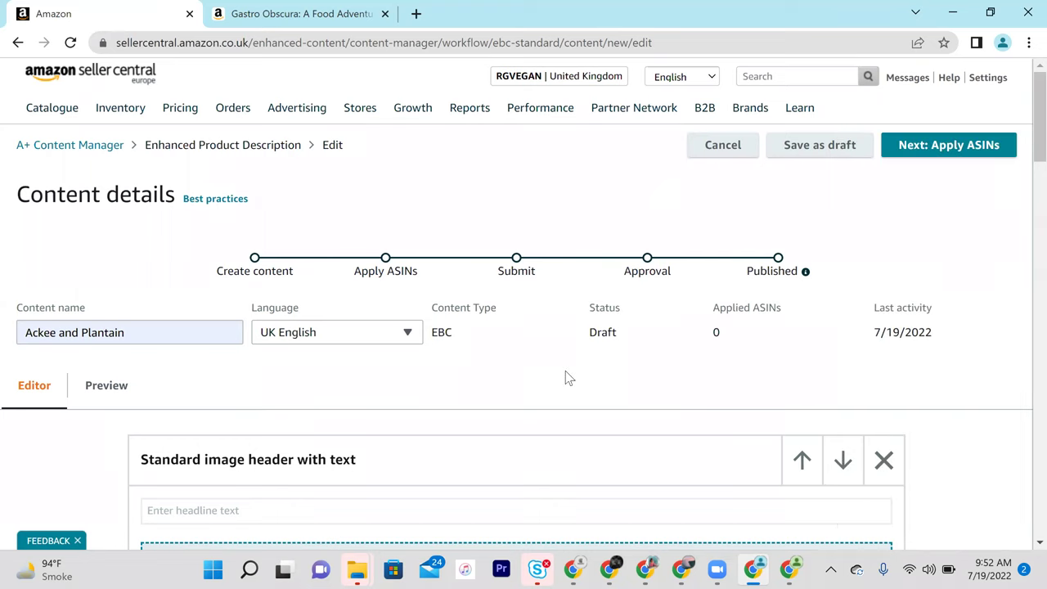
scroll(1022, 143, down, 2)
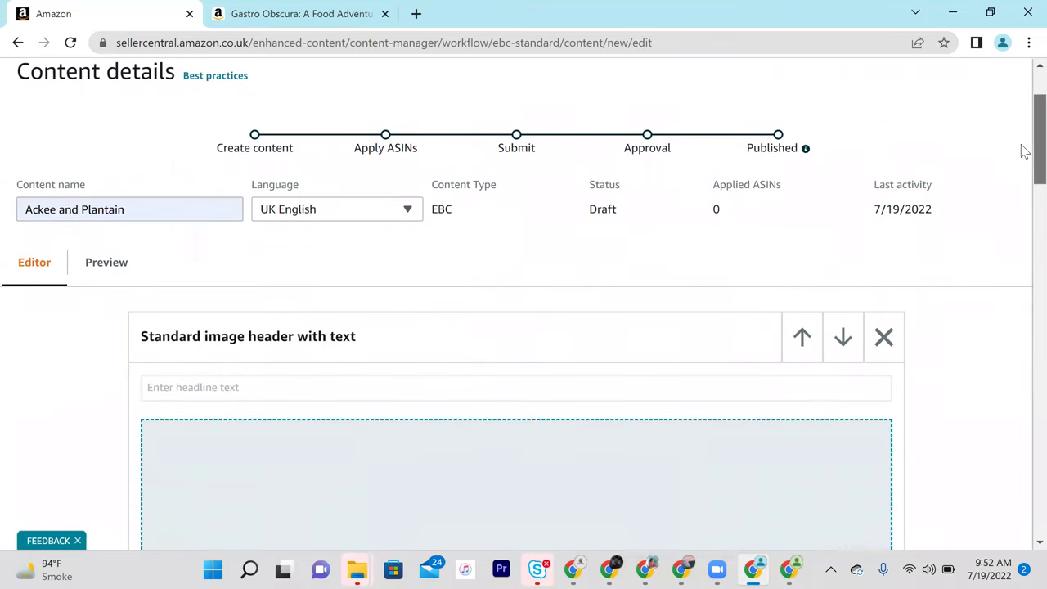
scroll(1024, 151, up, 2)
mouse_move(37, 108)
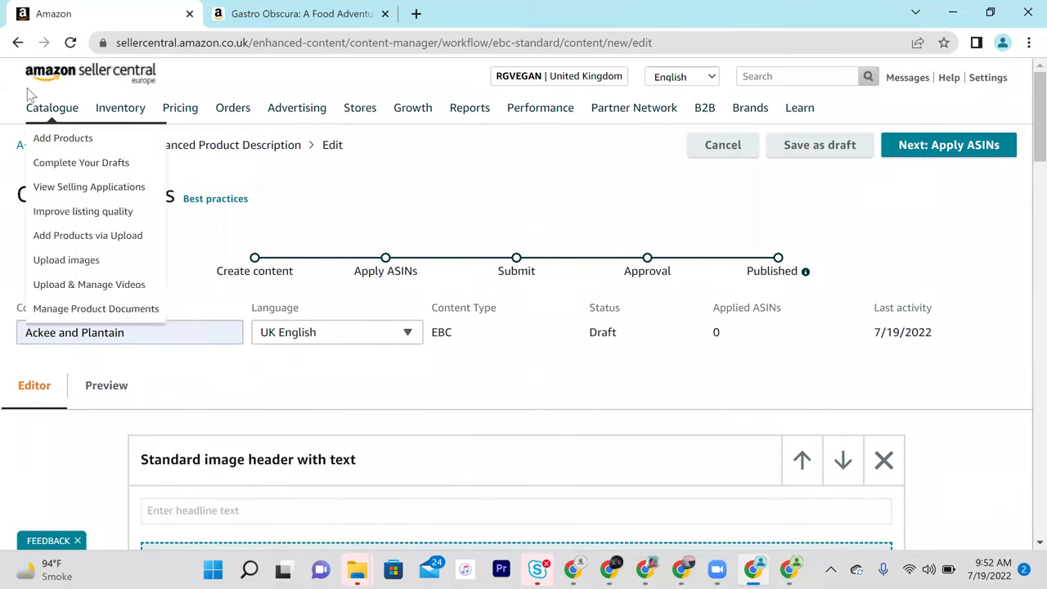
click(18, 42)
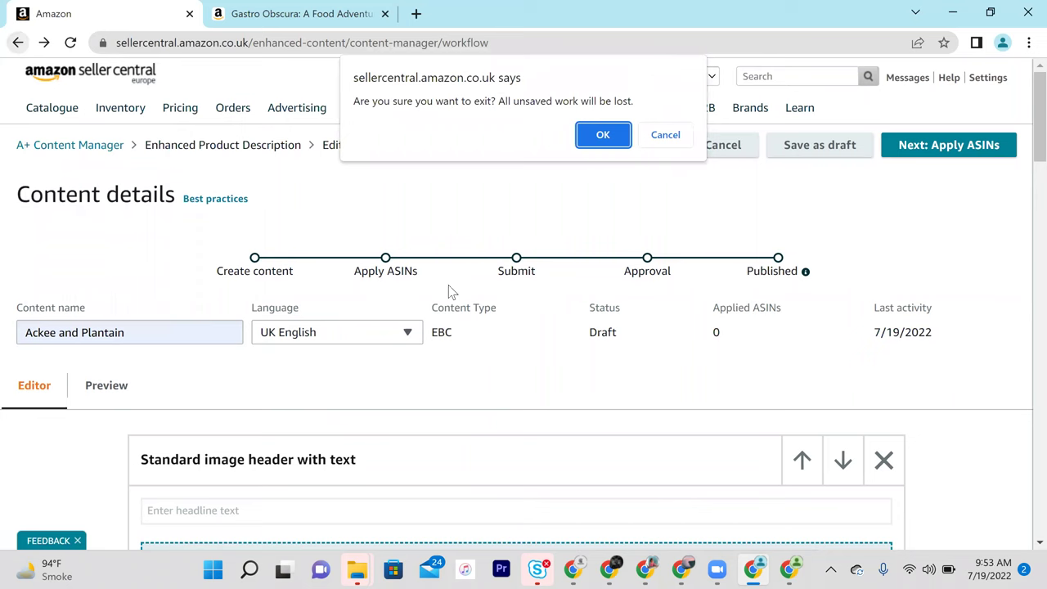
click(597, 139)
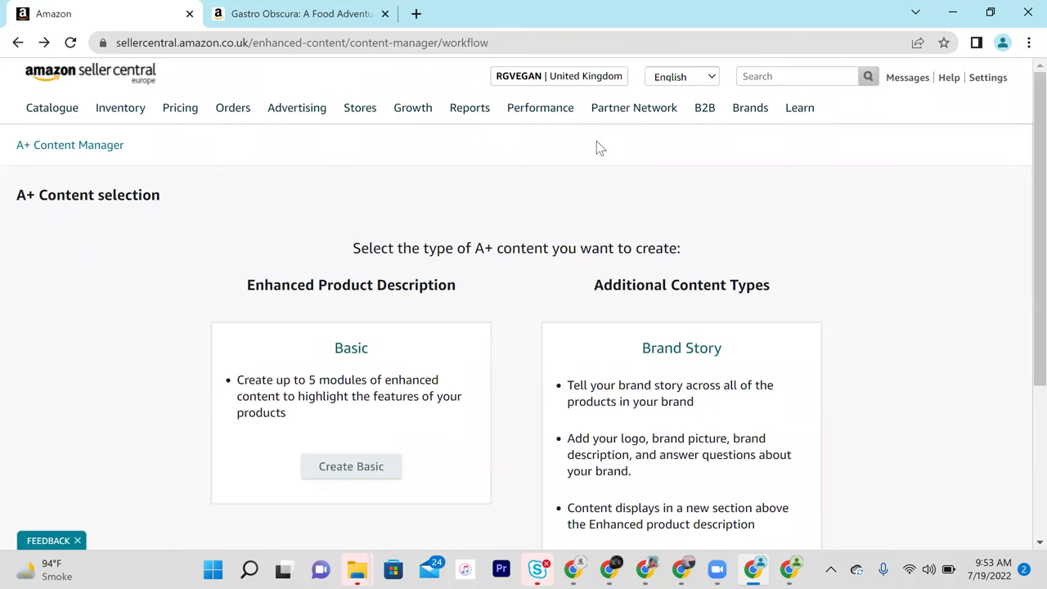
click(17, 42)
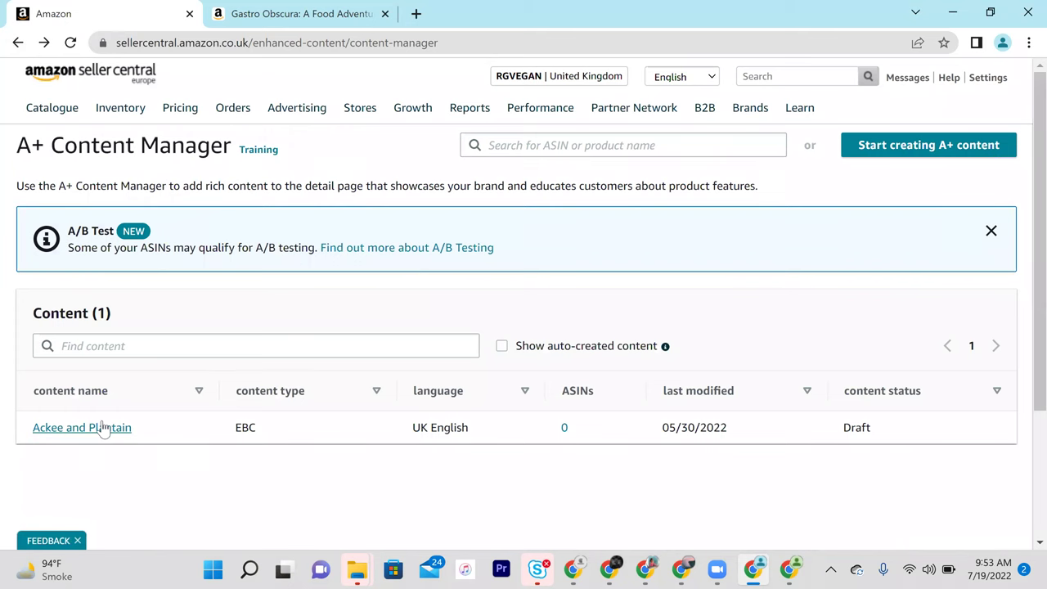
click(114, 427)
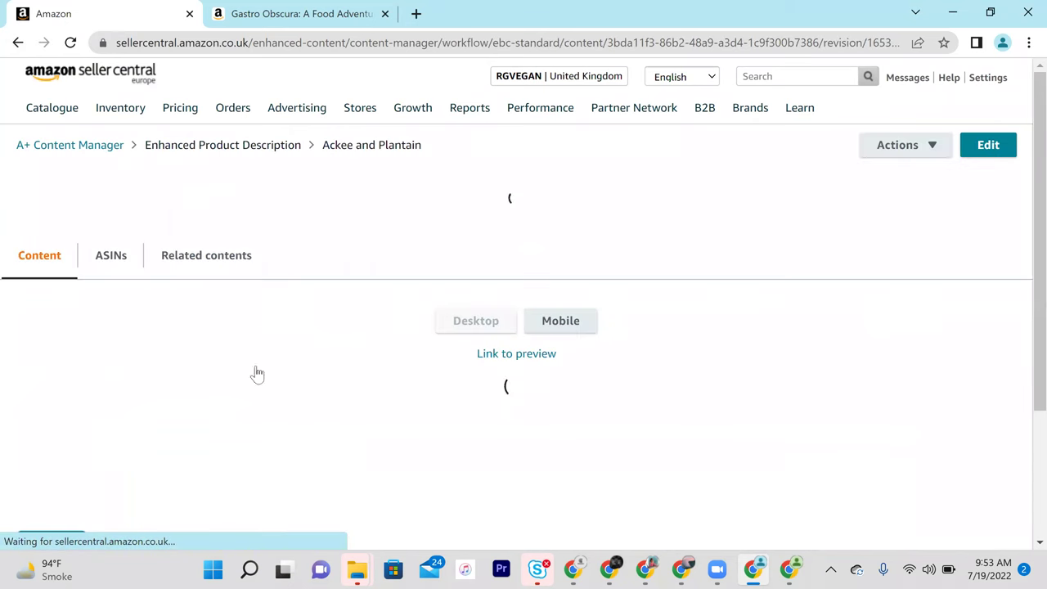
click(987, 150)
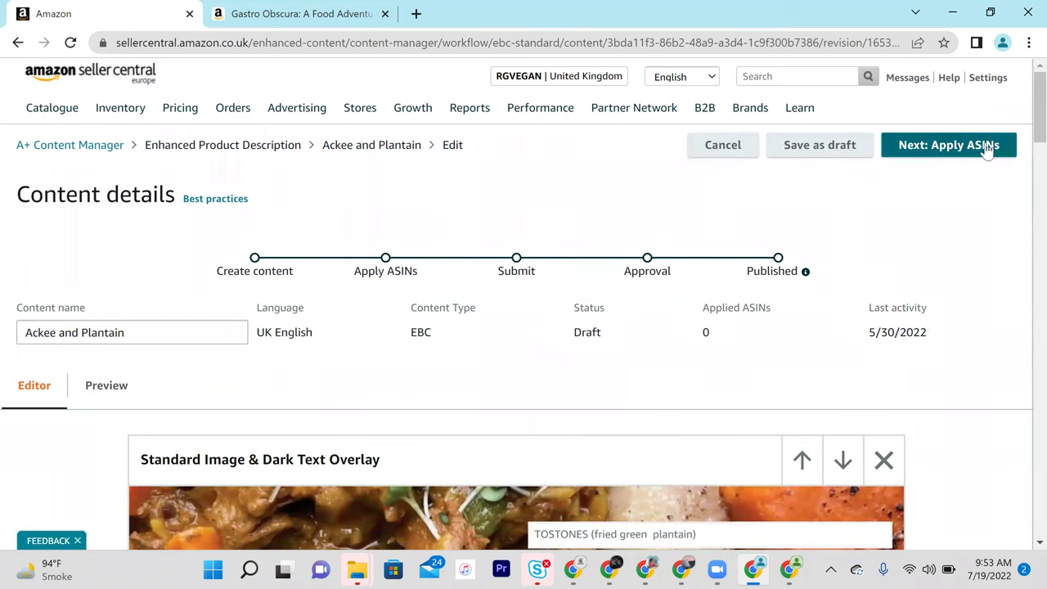
Review the draft's images and texts in every module, from Standard Image & Dark Text Overlay down to Standard Text
scroll(1021, 167, down, 2)
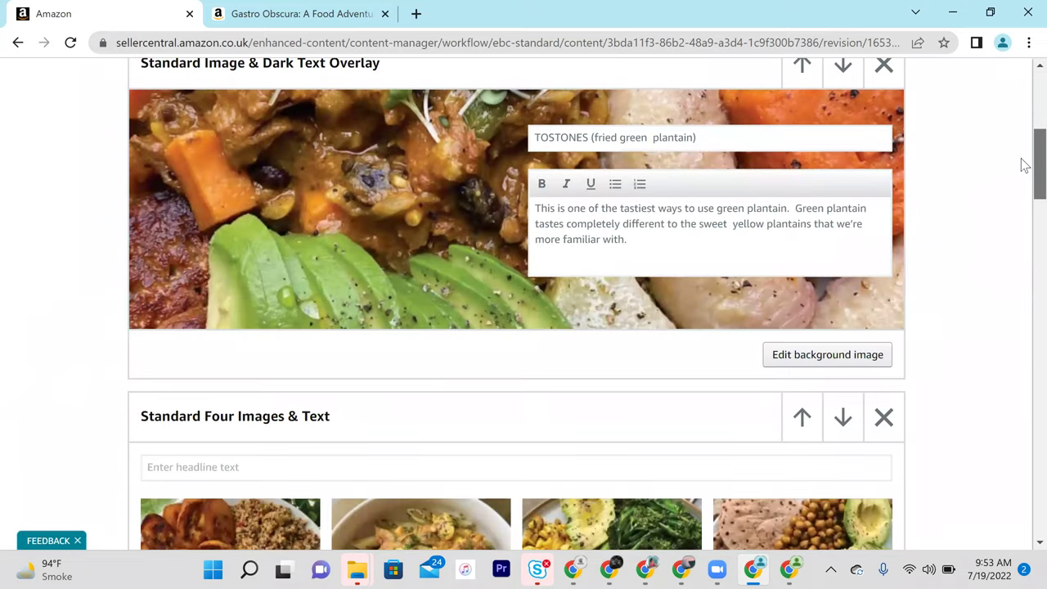
scroll(1022, 163, up, 2)
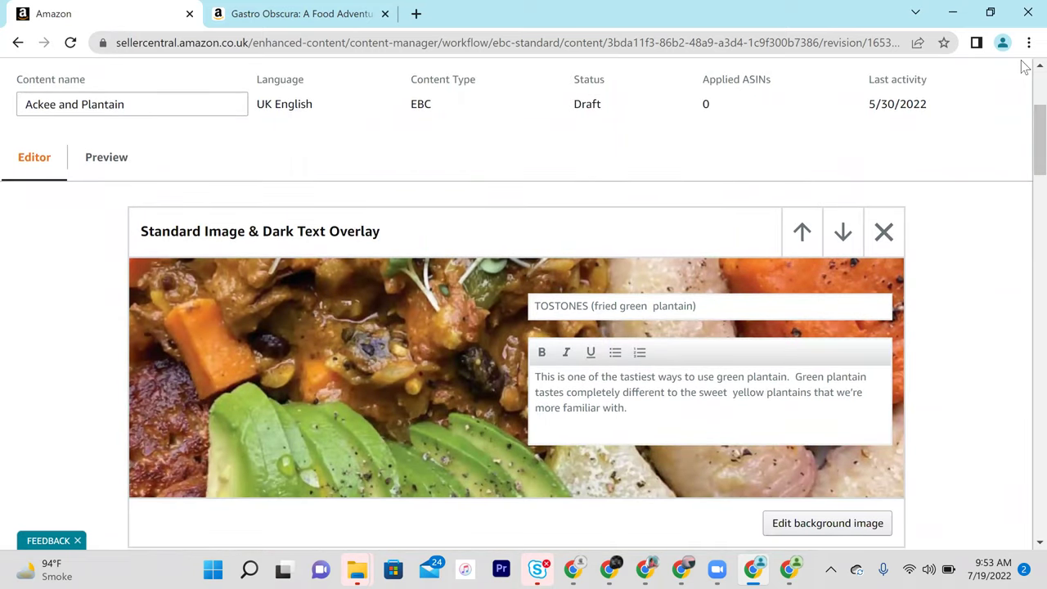
scroll(1022, 163, down, 3)
scroll(597, 298, down, 2)
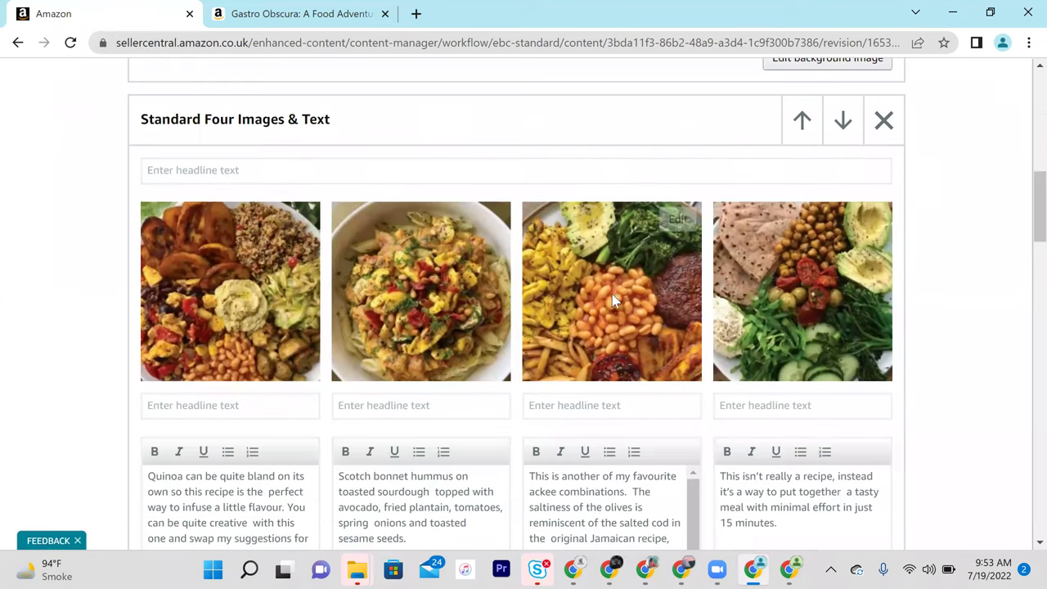
scroll(1022, 233, down, 3)
scroll(1022, 252, up, 1)
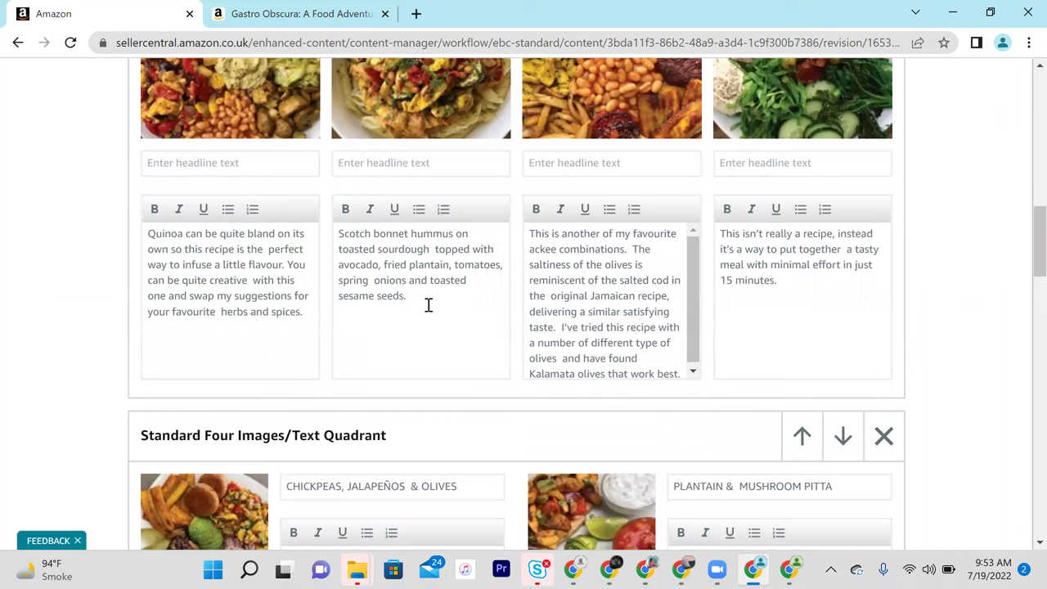
scroll(1025, 324, down, 4)
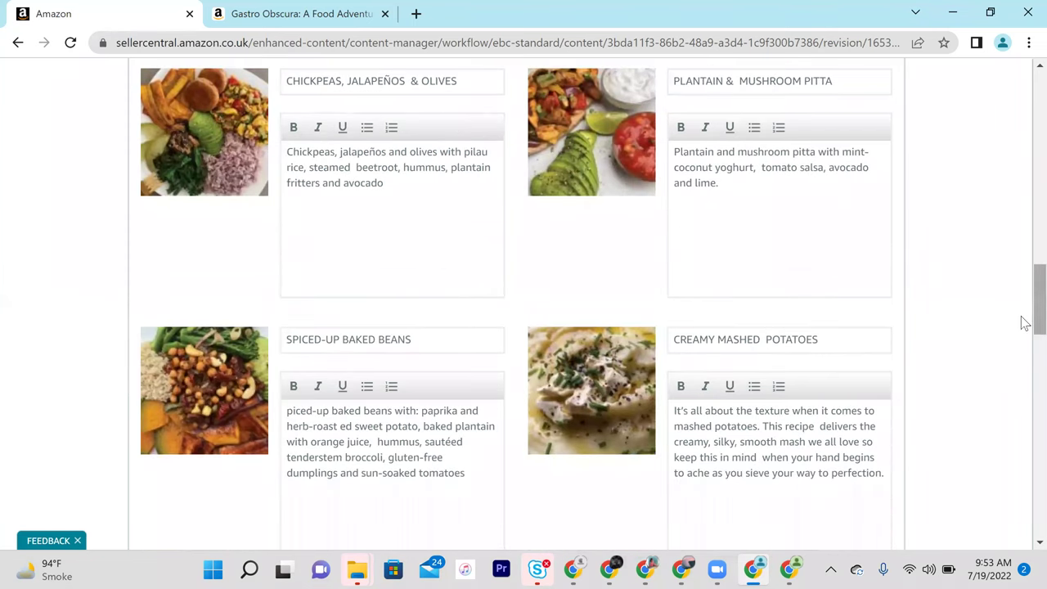
scroll(1022, 386, down, 5)
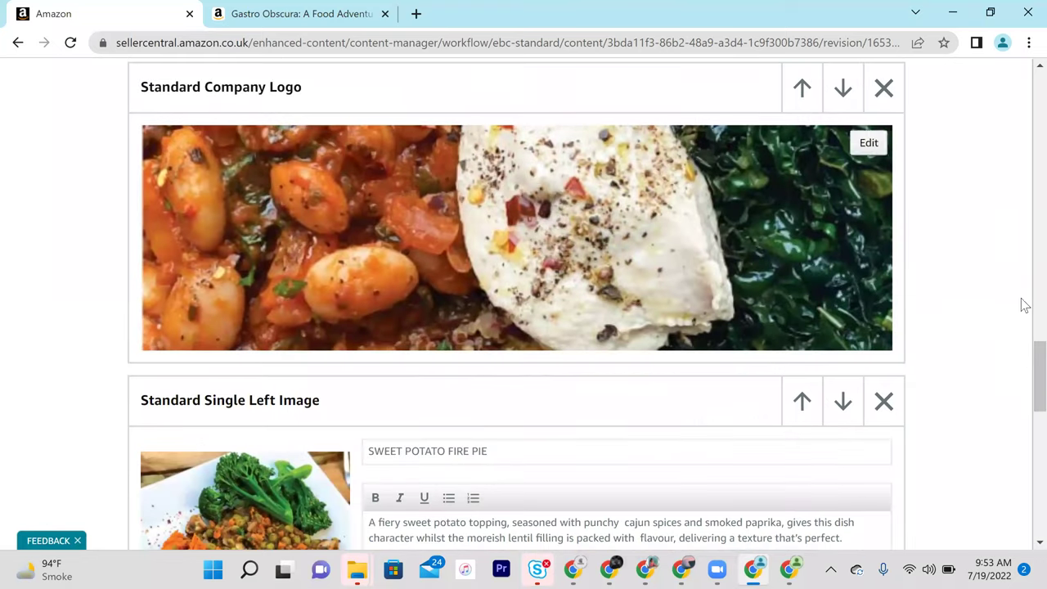
scroll(1022, 437, down, 1)
scroll(1023, 437, down, 4)
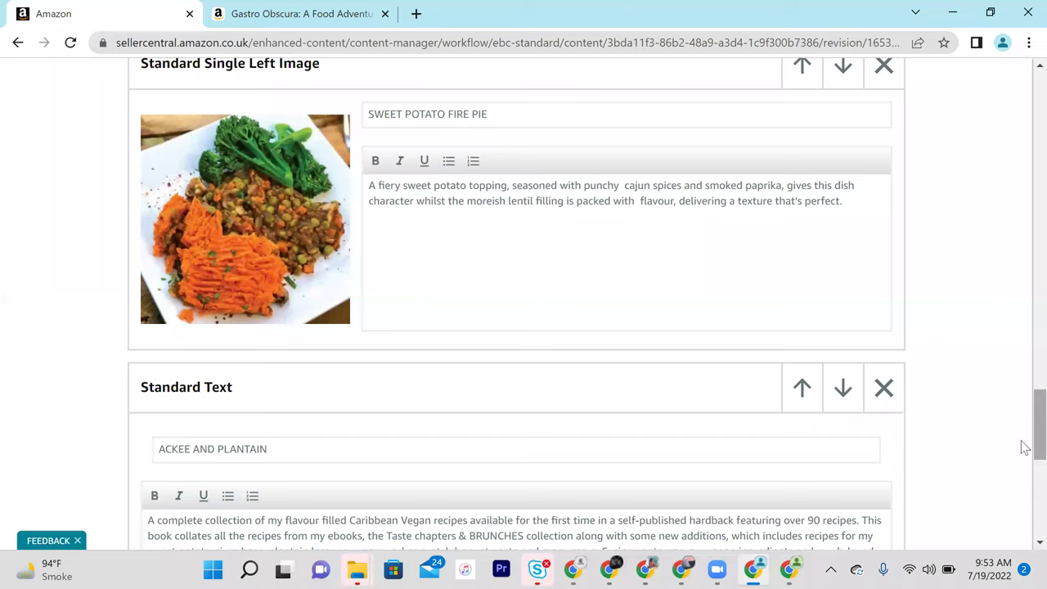
scroll(1022, 448, down, 2)
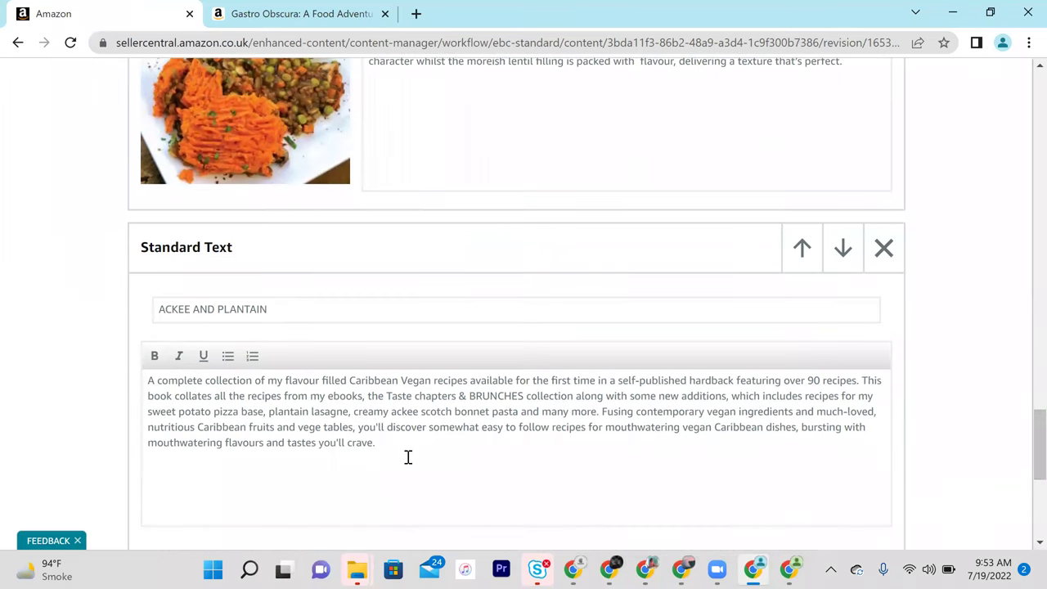
drag(1020, 465, 1023, 70)
Continue the Ackee and Plantain draft to the Apply ASINs stage and activate the find field for applied ASINs
click(959, 151)
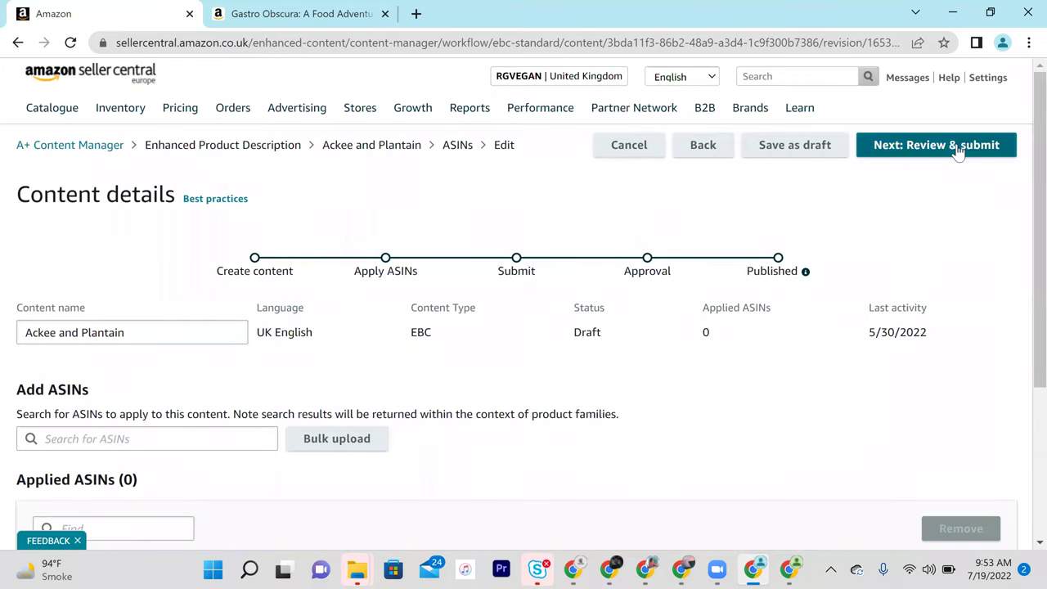
scroll(1022, 327, down, 3)
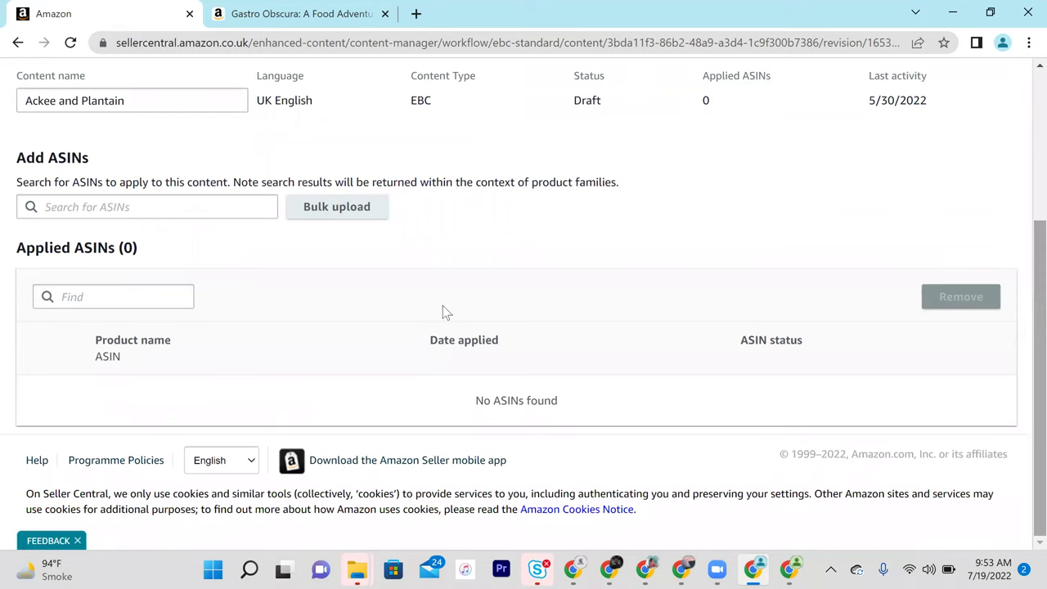
click(153, 293)
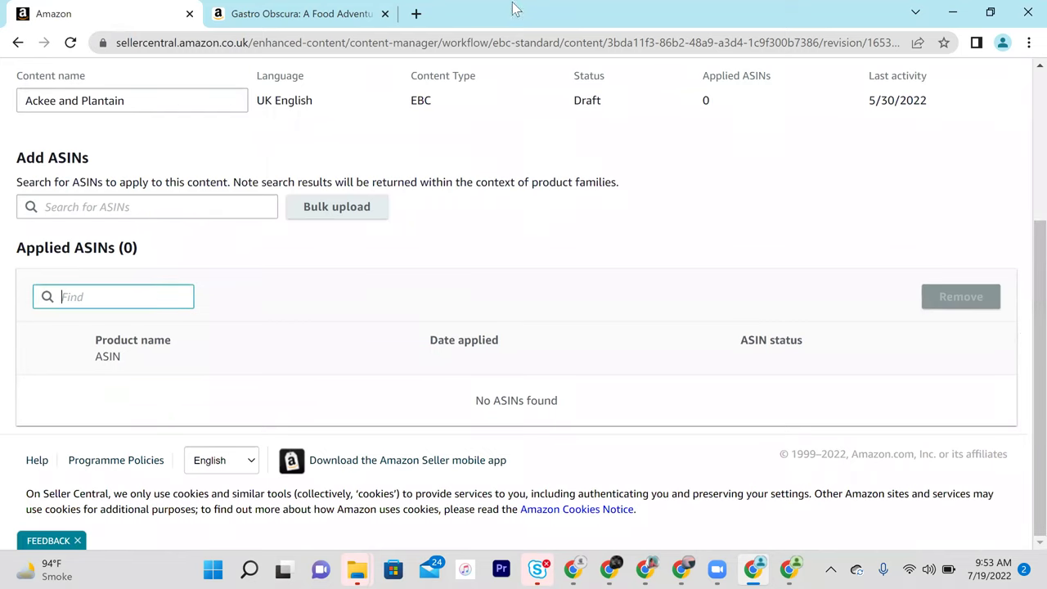
Open Manage Inventory in a new browser tab and copy the ASIN of the Ackee and Plantain hardcover
click(416, 14)
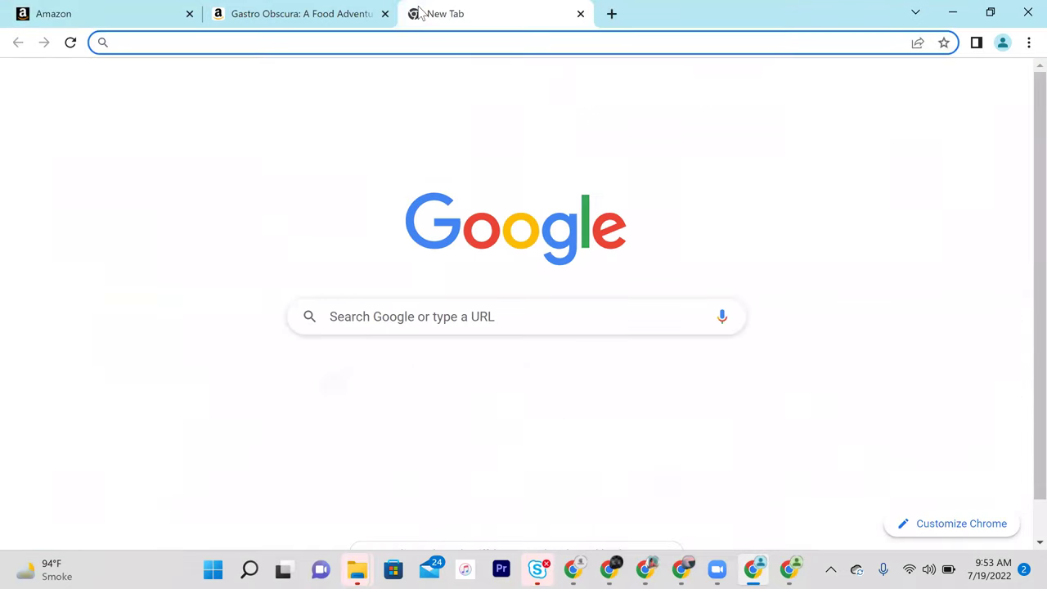
text(amazon.com)
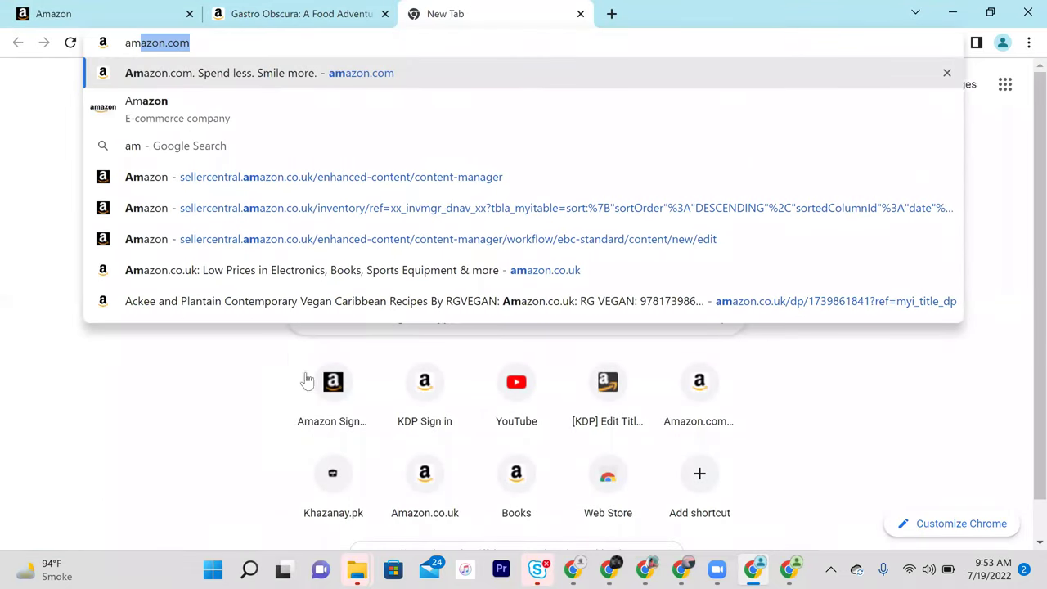
click(311, 408)
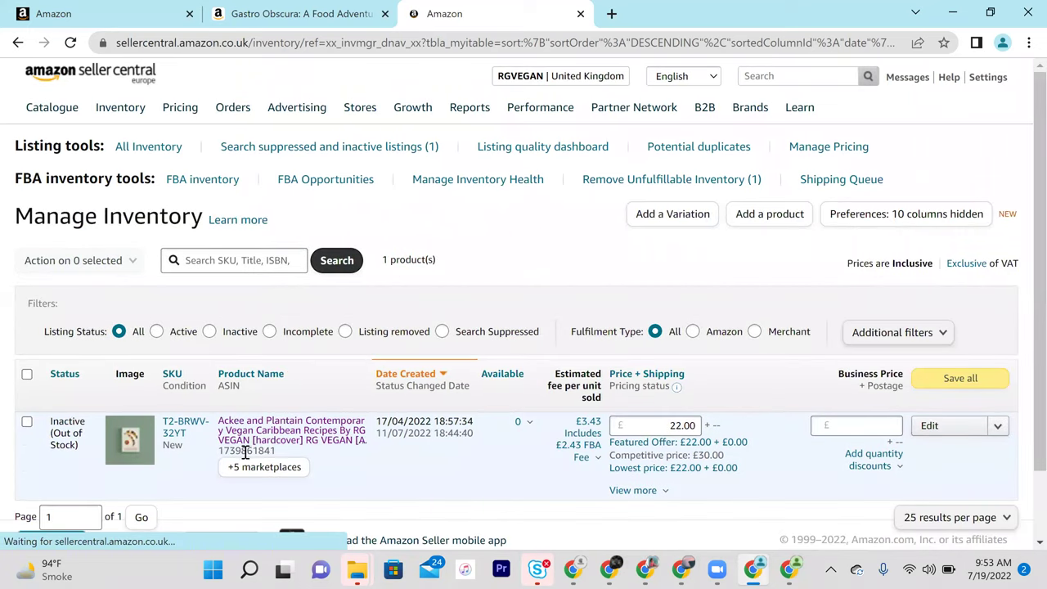
drag(277, 450, 222, 452)
key(ctrl+c)
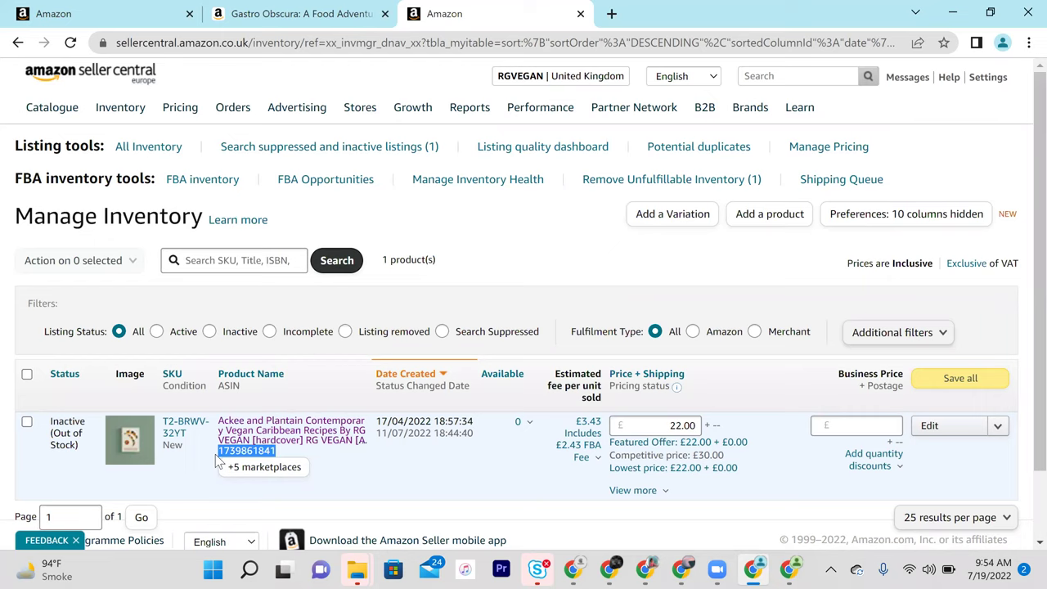
click(95, 10)
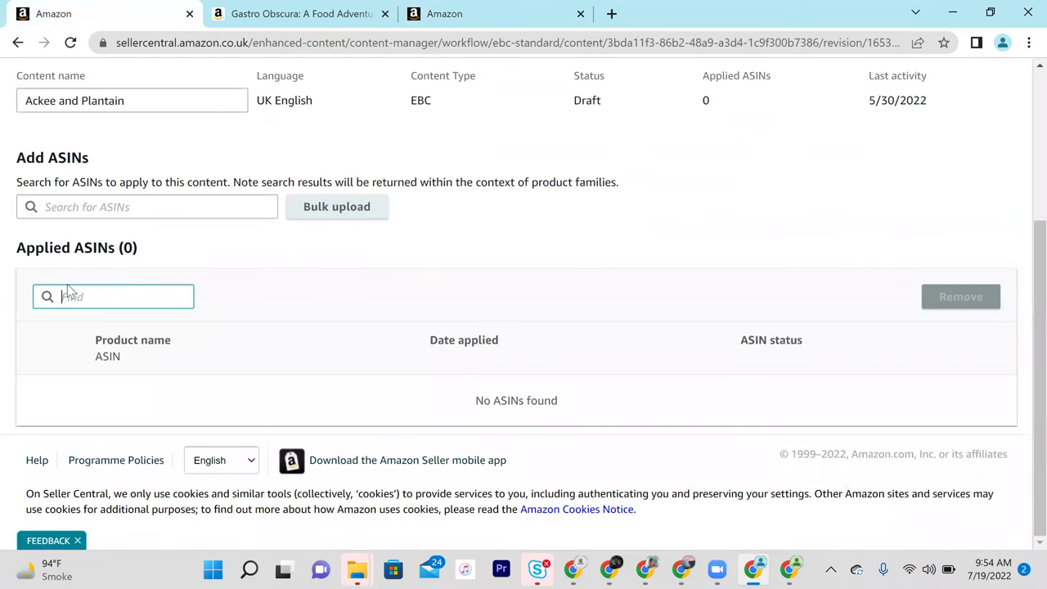
key(ctrl+v)
click(881, 332)
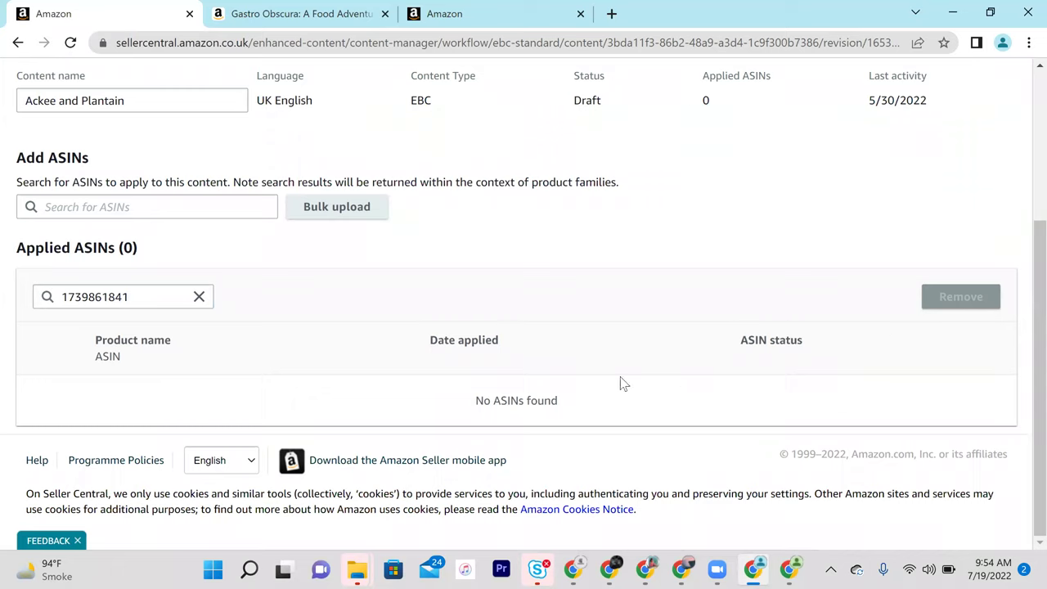
click(169, 206)
key(ctrl+v)
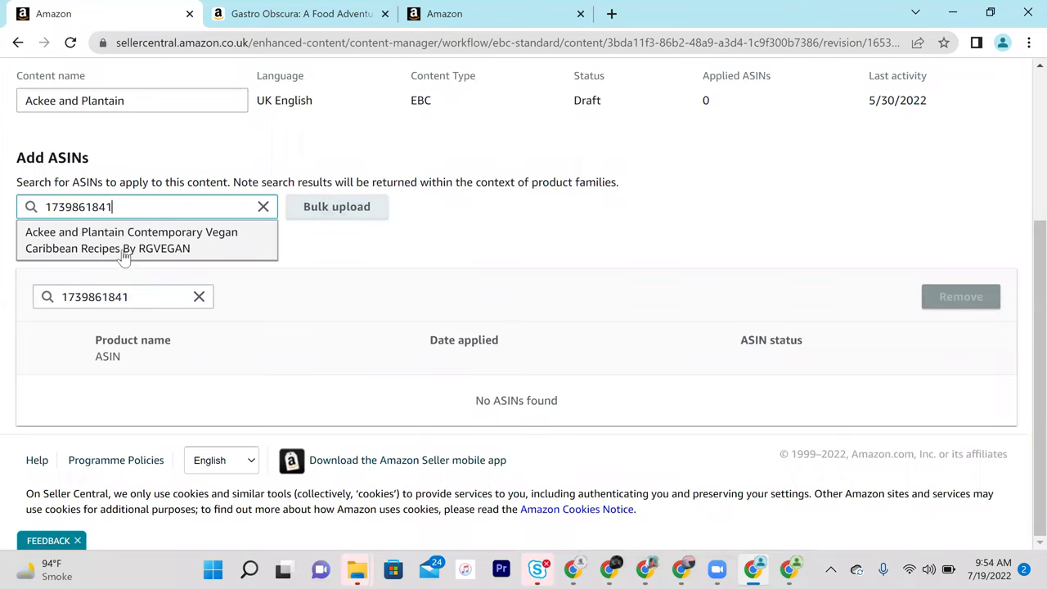
click(123, 253)
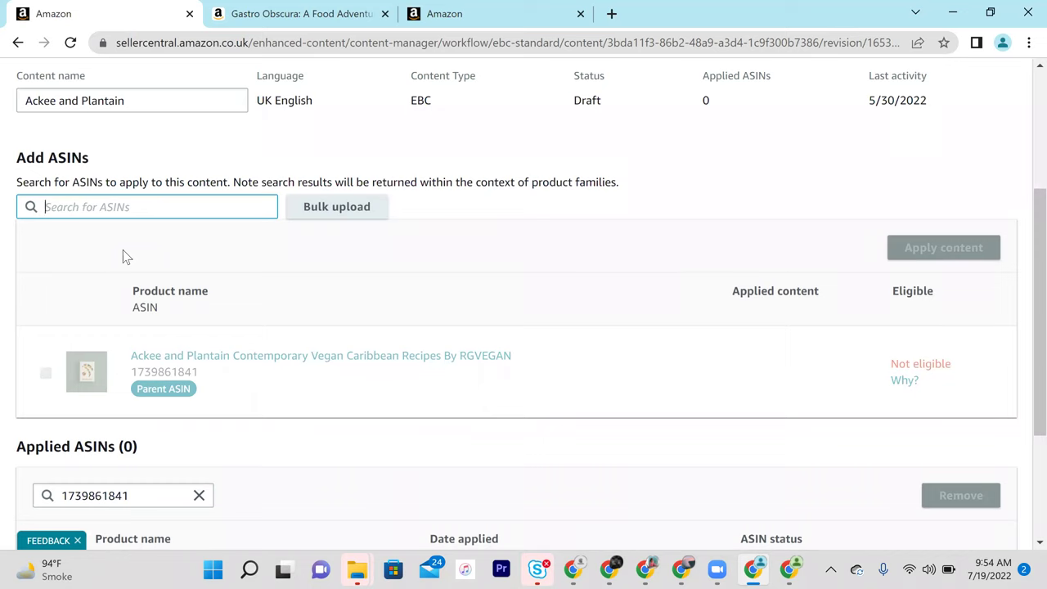
click(357, 435)
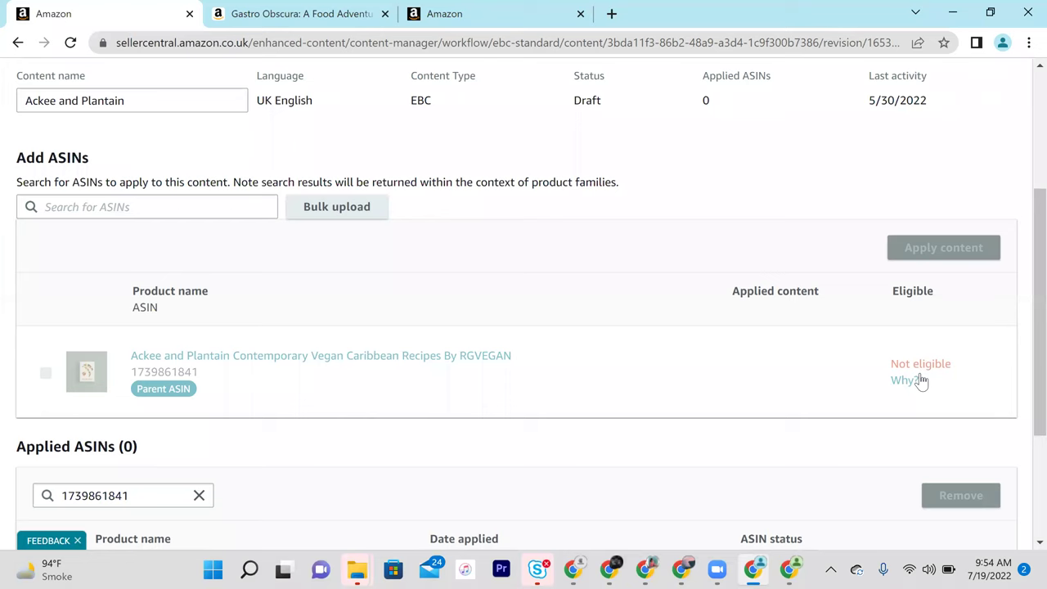
Leave the draft without saving for Manage Inventory and open the Ackee and Plantain product's Amazon listing
click(1025, 133)
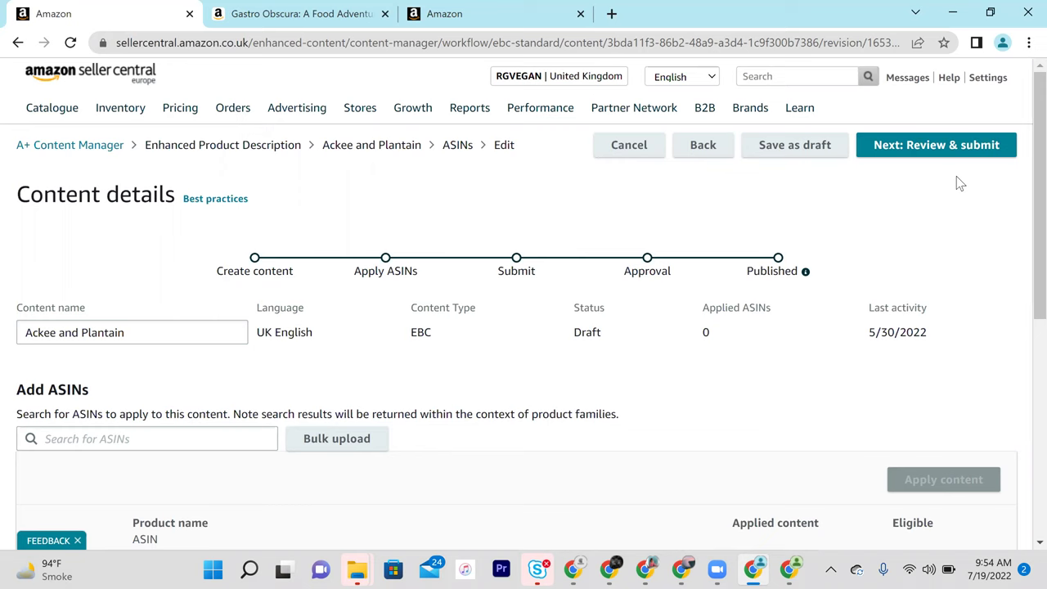
mouse_move(119, 113)
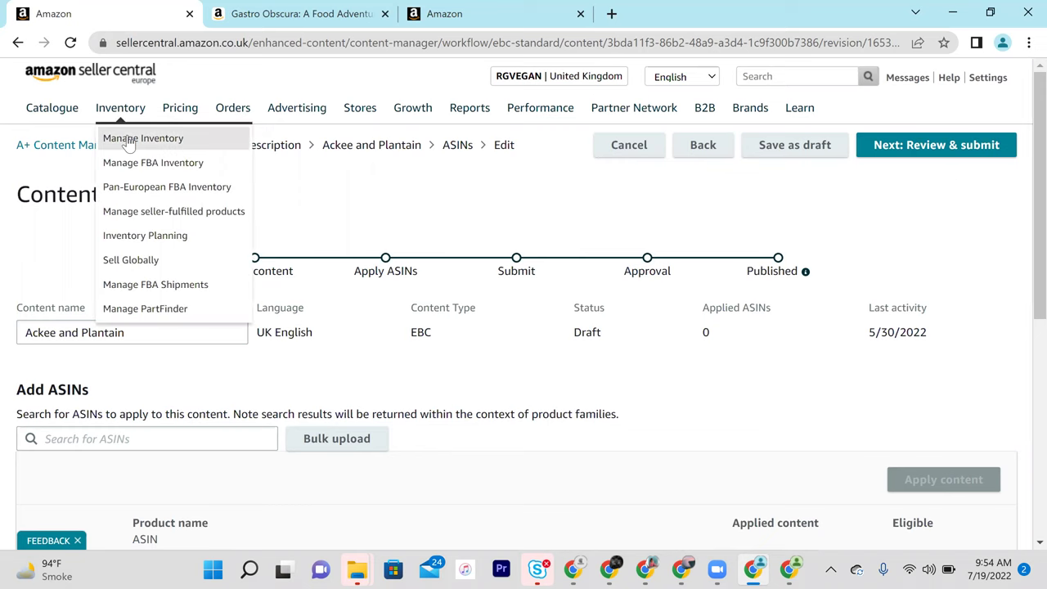
click(131, 139)
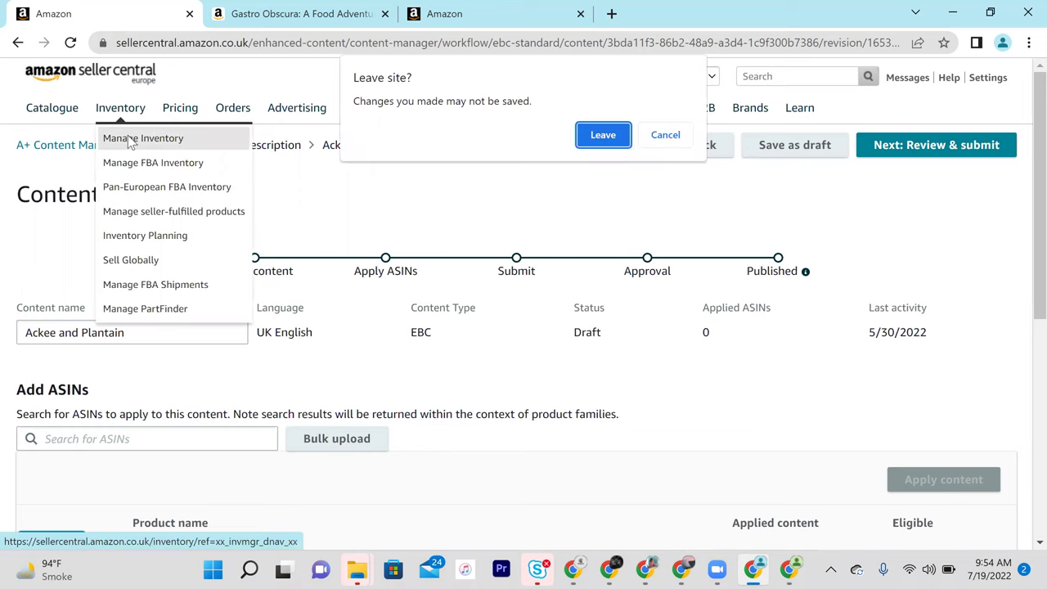
click(602, 139)
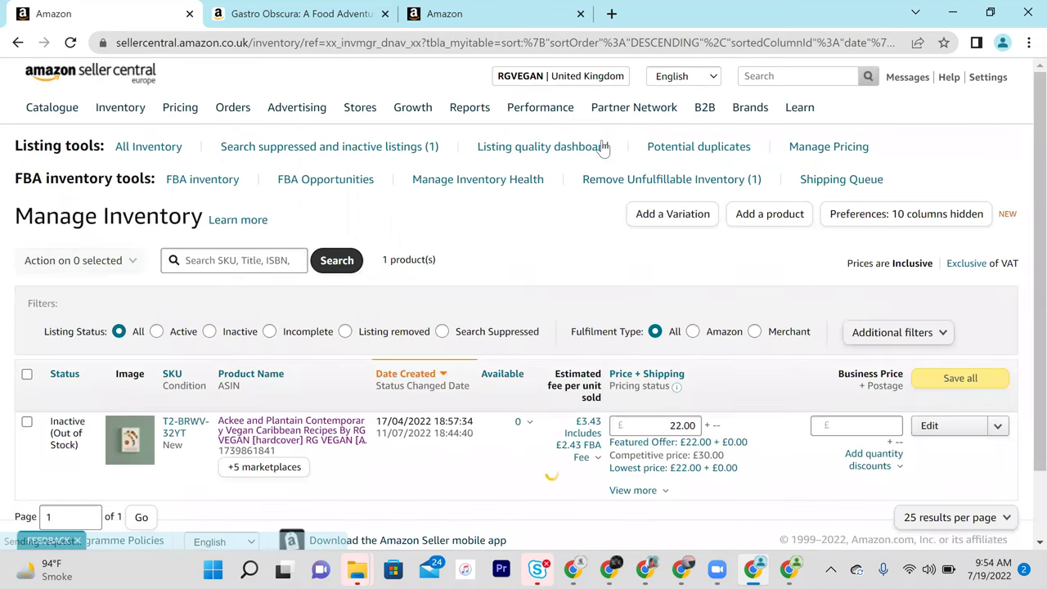
click(292, 423)
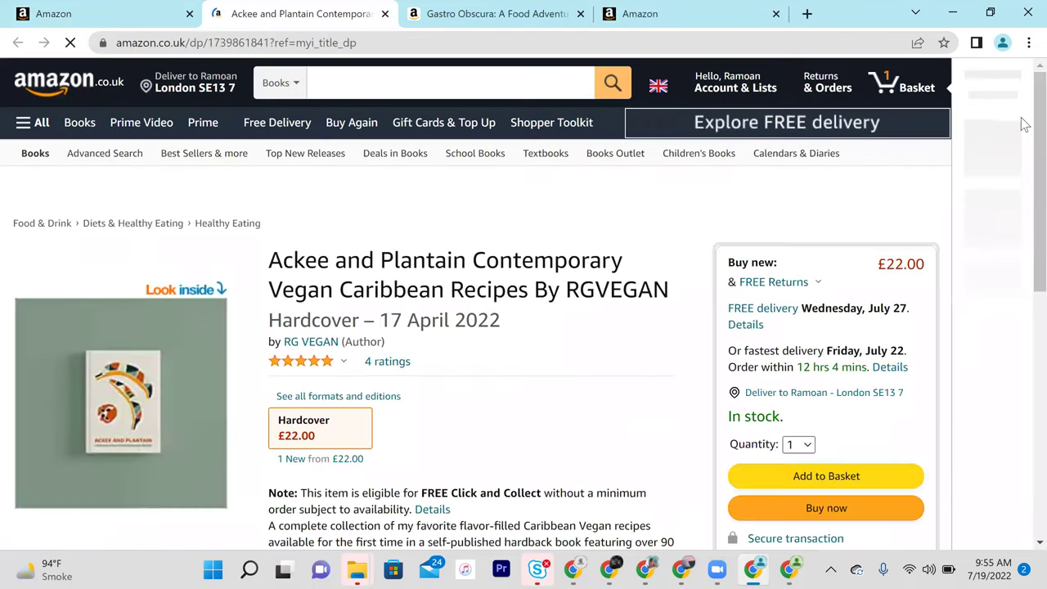
Examine the published A+ content in the listing's From the Publisher section, down to the product details
scroll(1024, 123, down, 3)
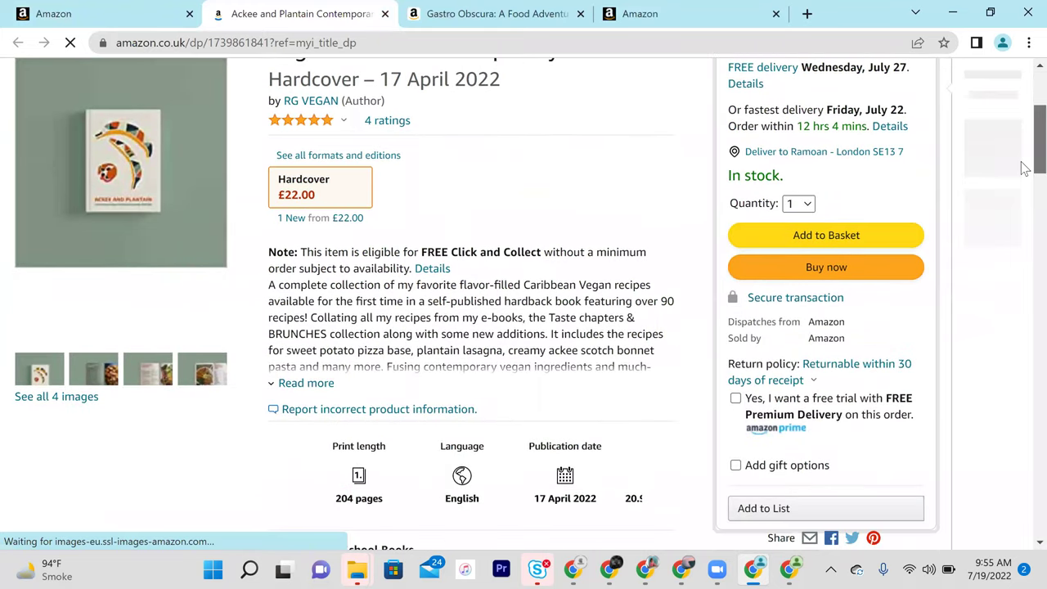
scroll(1021, 238, down, 10)
scroll(1022, 297, down, 4)
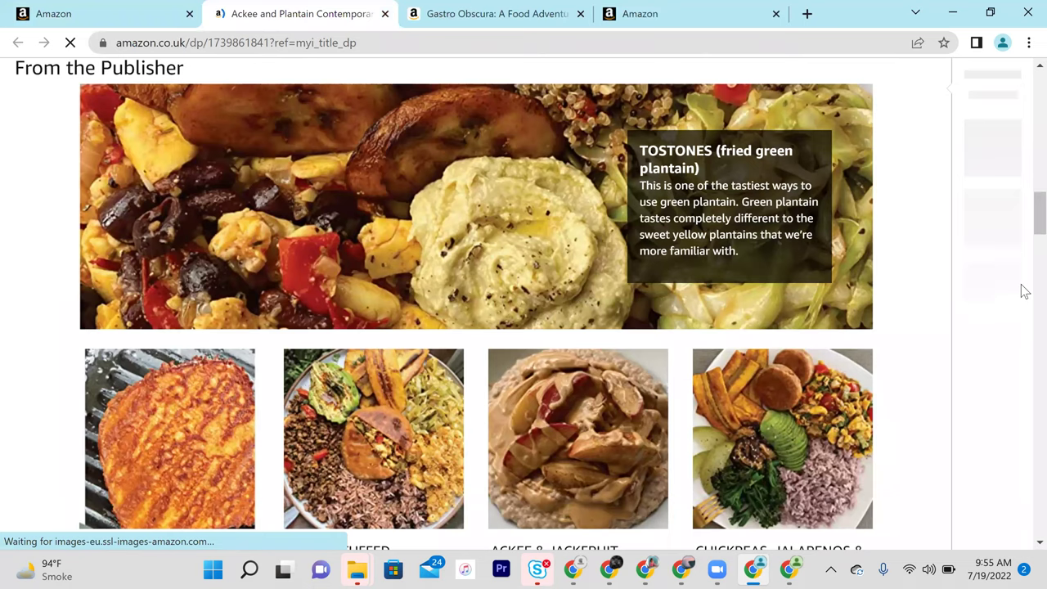
scroll(1024, 262, down, 5)
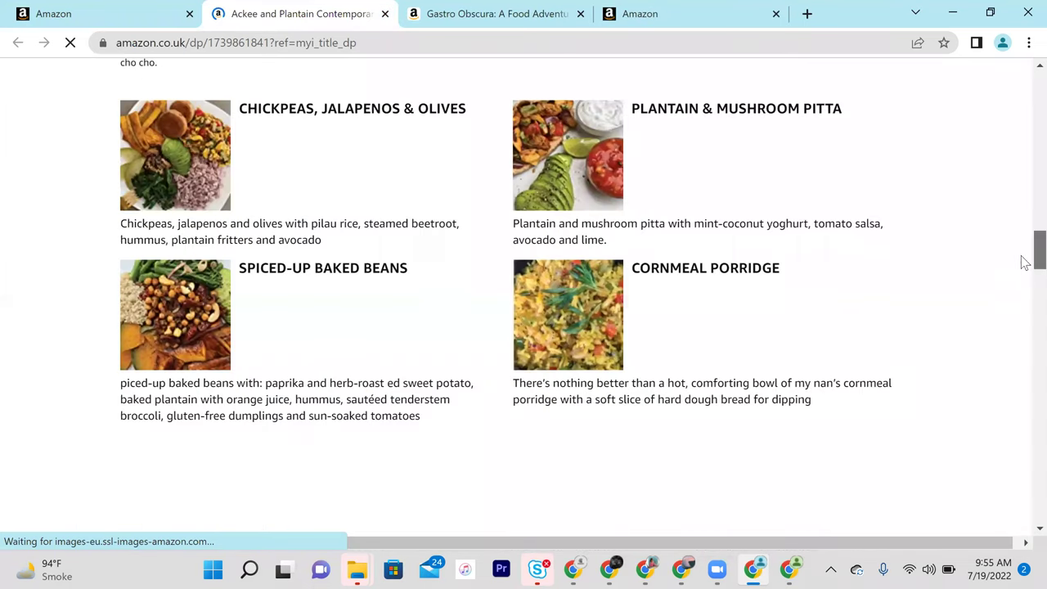
scroll(1021, 294, down, 7)
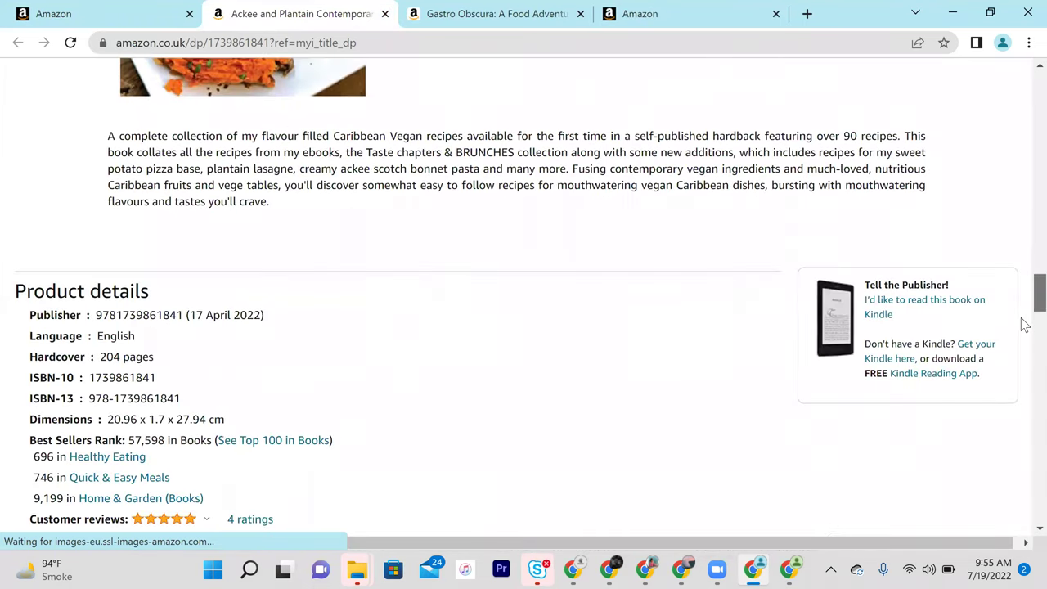
scroll(1025, 218, down, 3)
key(Home)
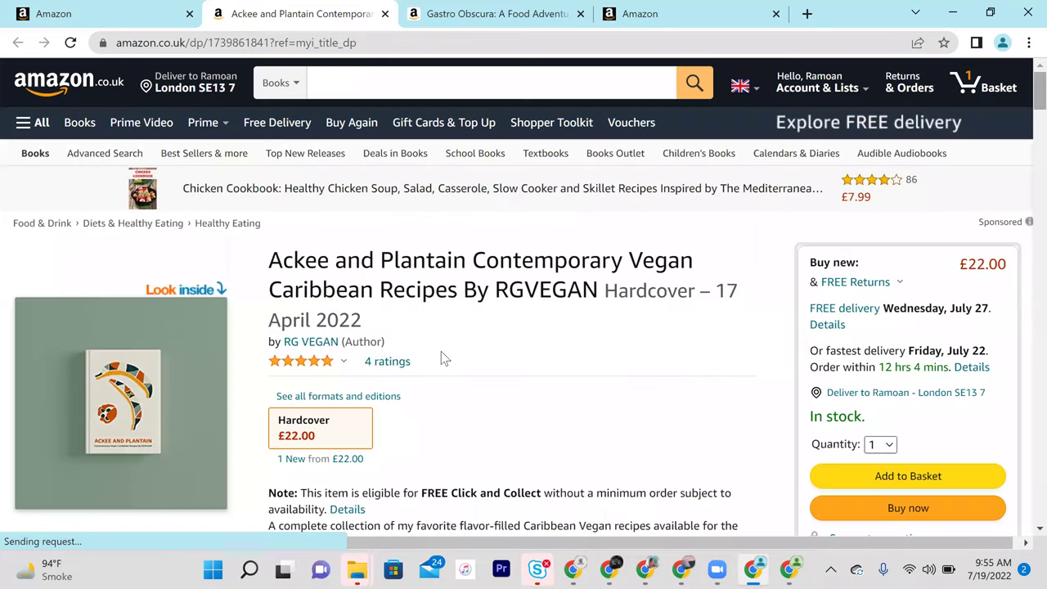
Switch to the Kafie 1901 Coffee browser window and open the Amazon.com shopping site in a new tab
click(787, 570)
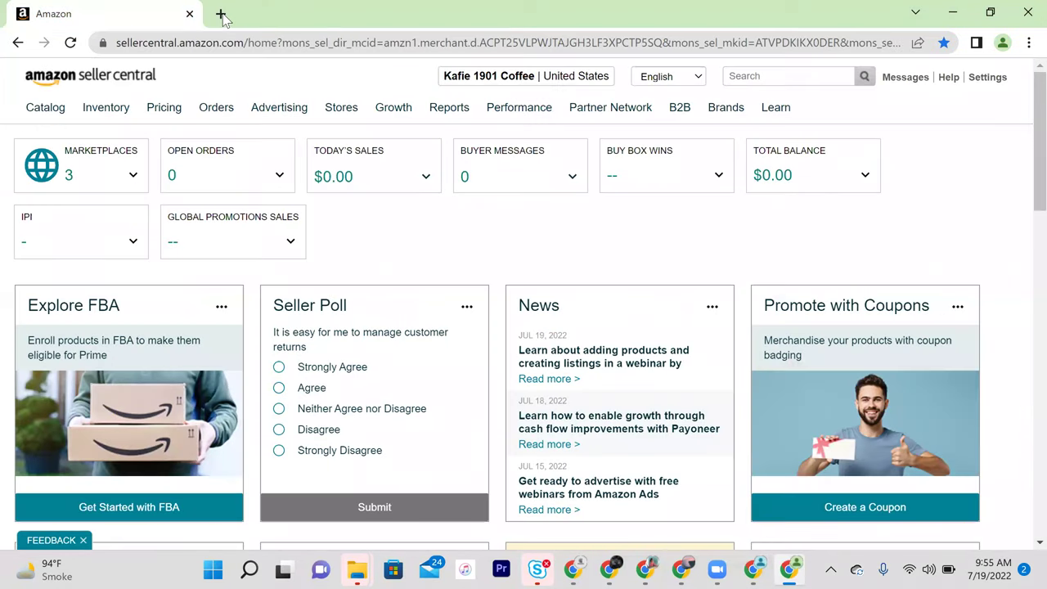
click(223, 16)
text(amazo)
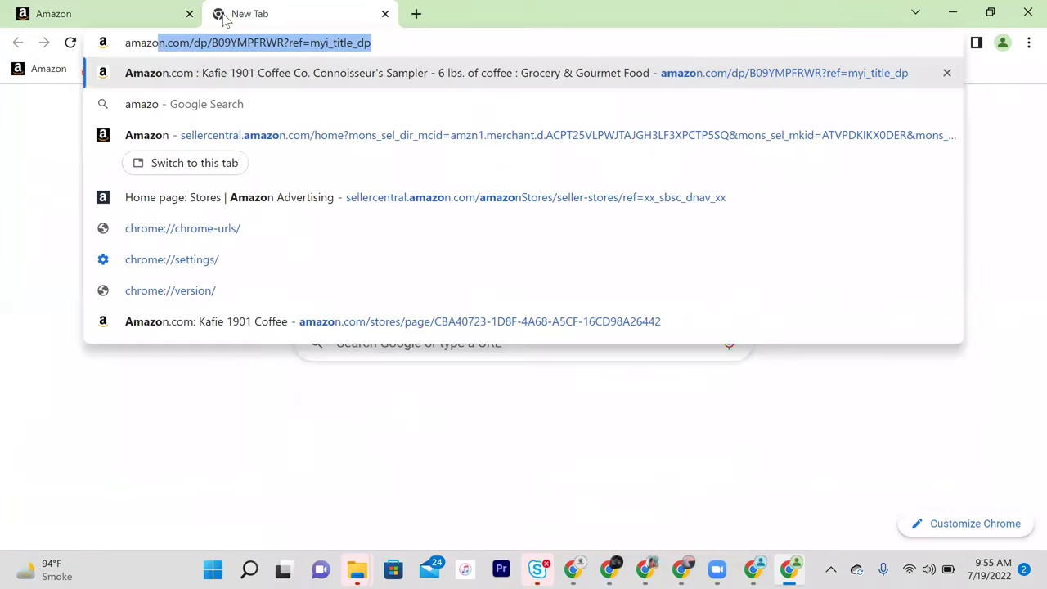
text(n.com)
key(Return)
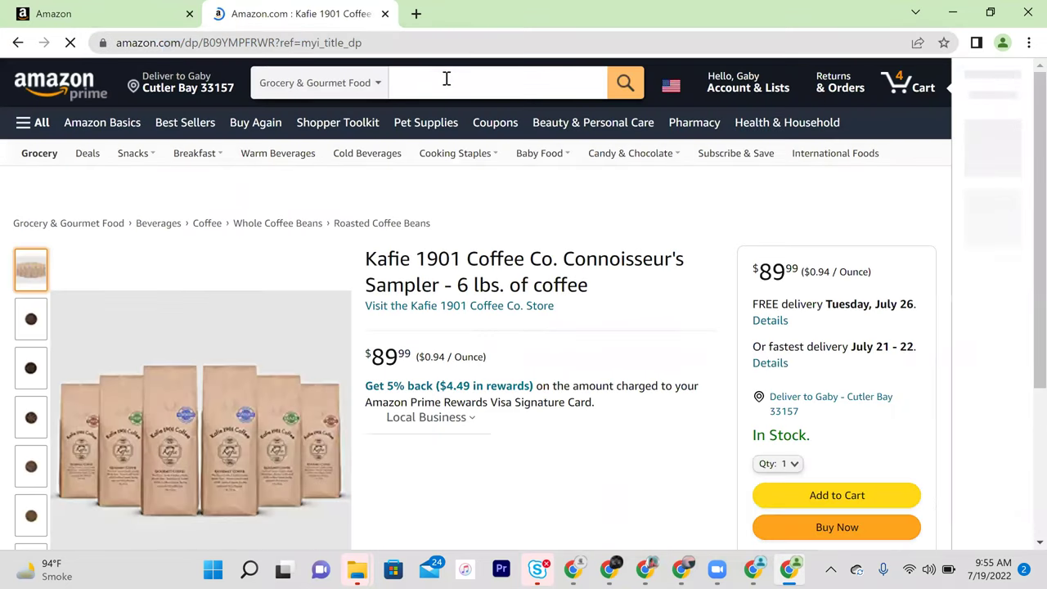
Search Grocery & Gourmet Food for "blue bell" and view the Ben & Jerry's Chocolate Chip Cookie Dough listing, returning to the results
click(446, 79)
text(blu)
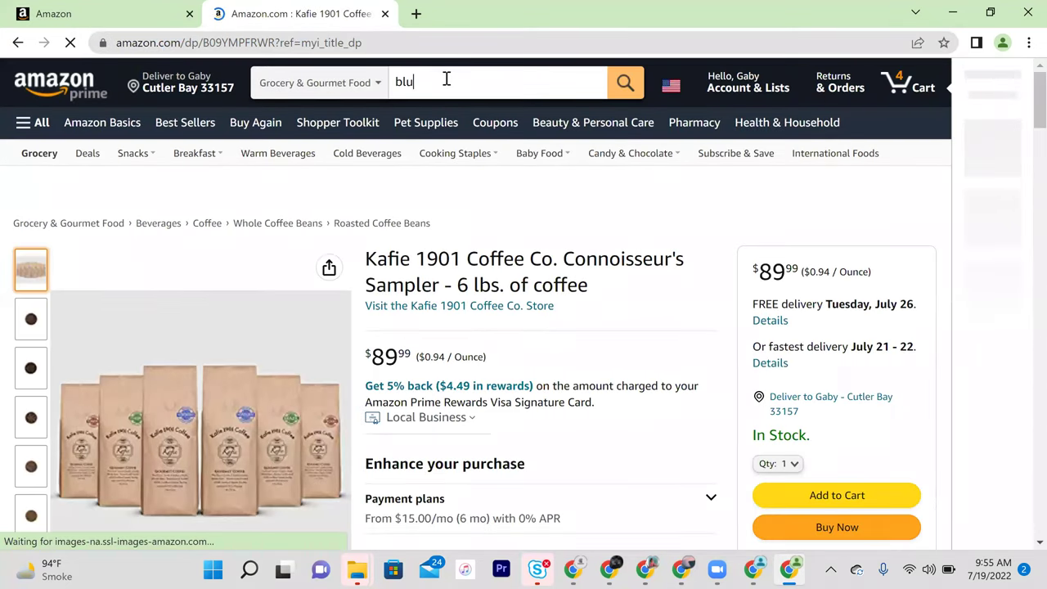
text(e bell)
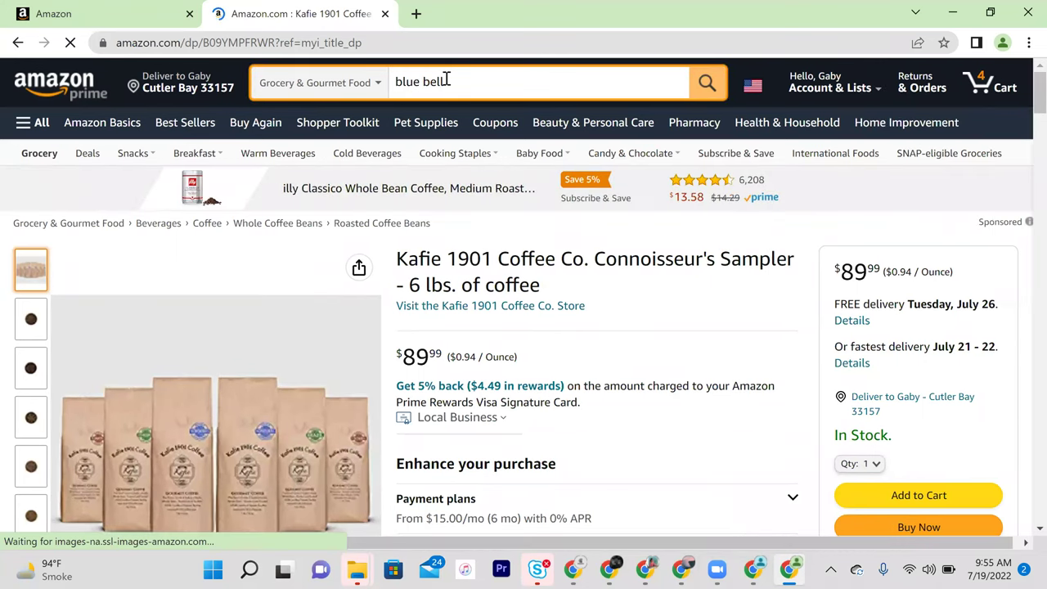
key(Return)
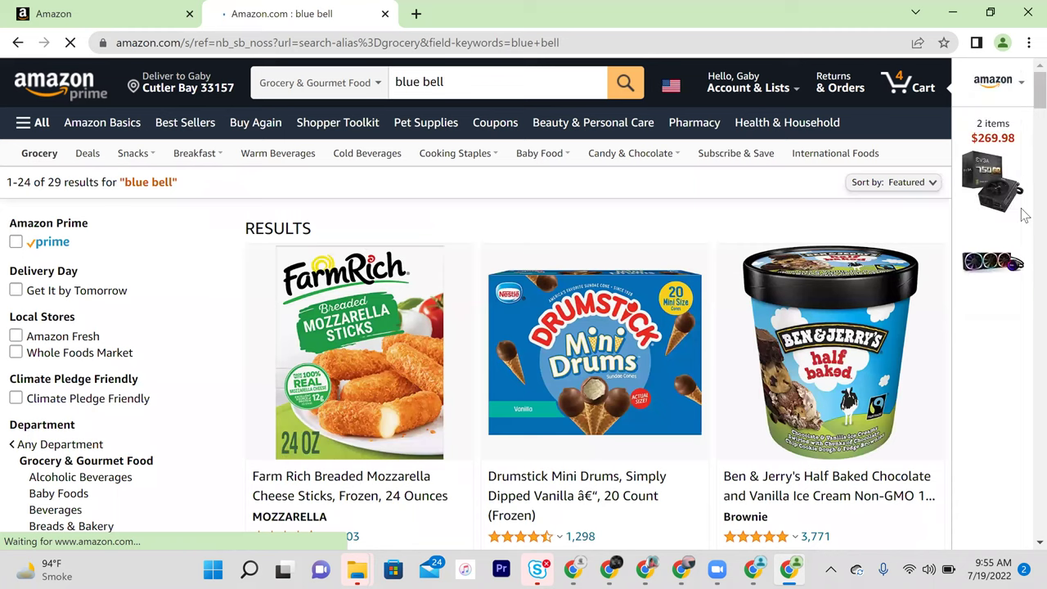
scroll(367, 391, down, 5)
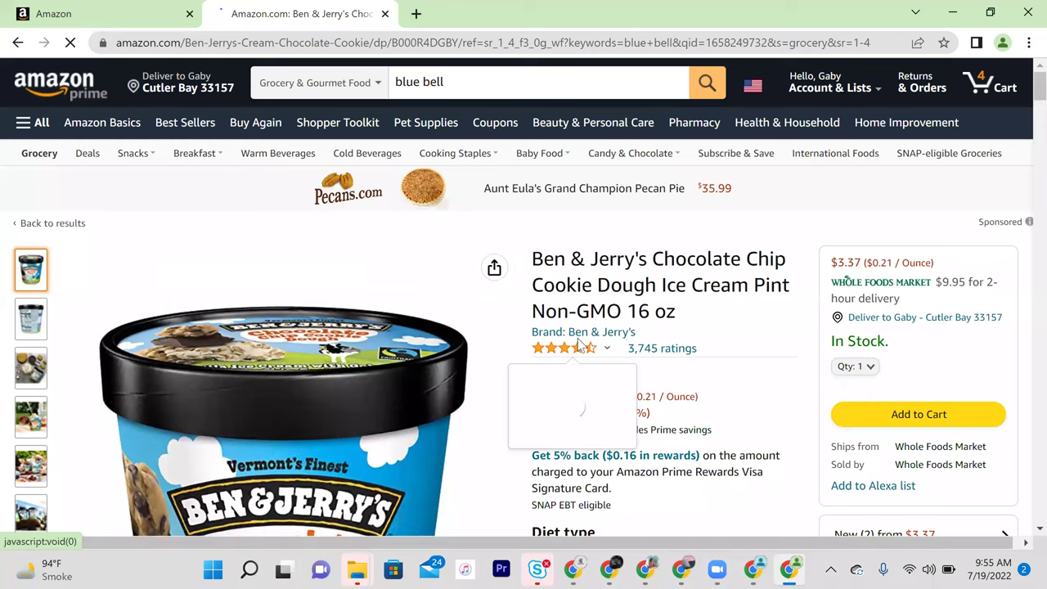
click(18, 44)
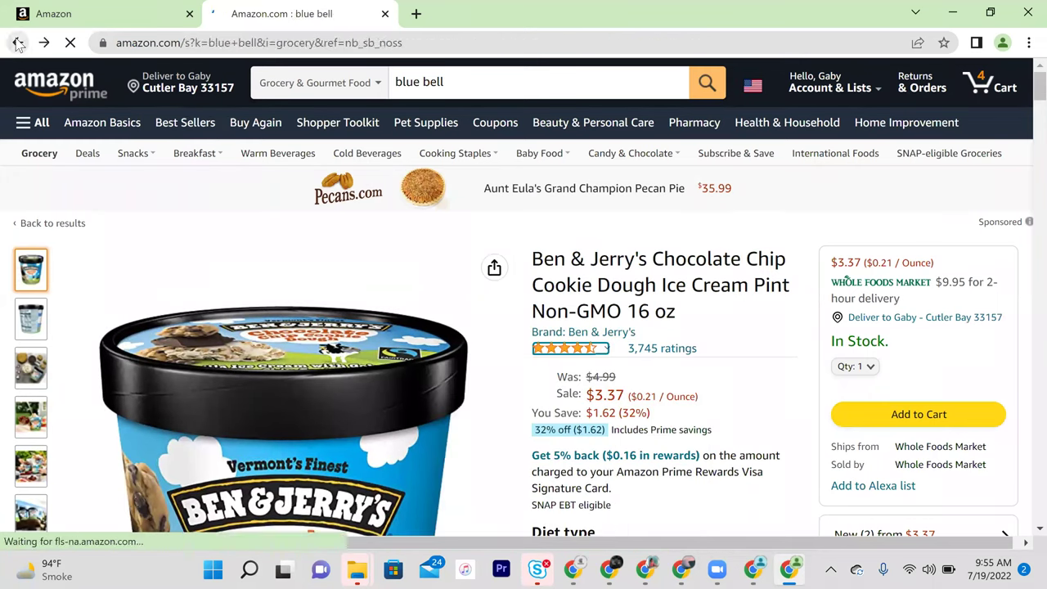